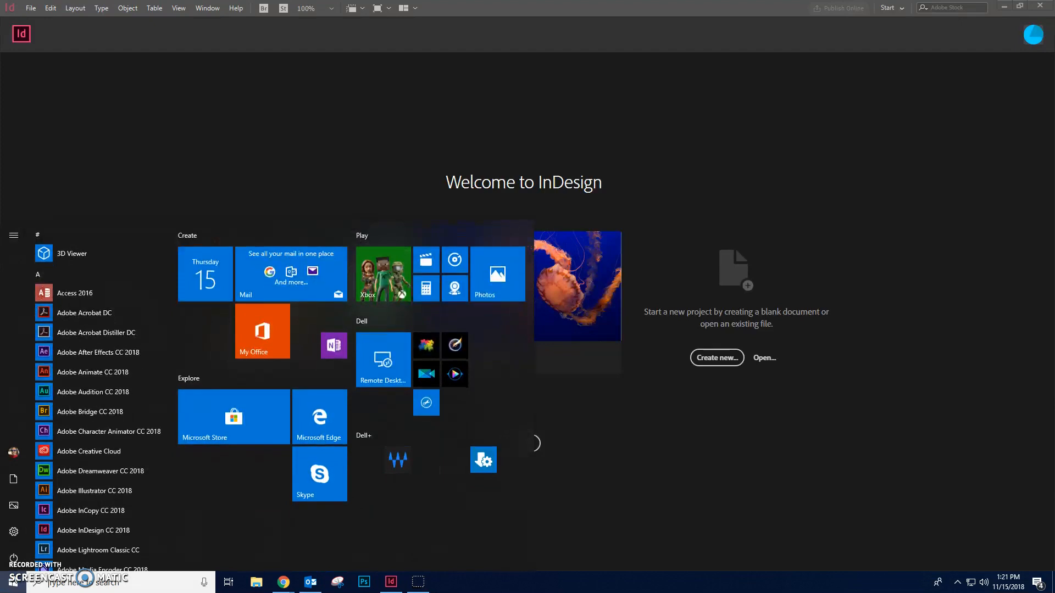
Search the computer for the indesign application and return to the InDesign start screen
left_click(85, 583)
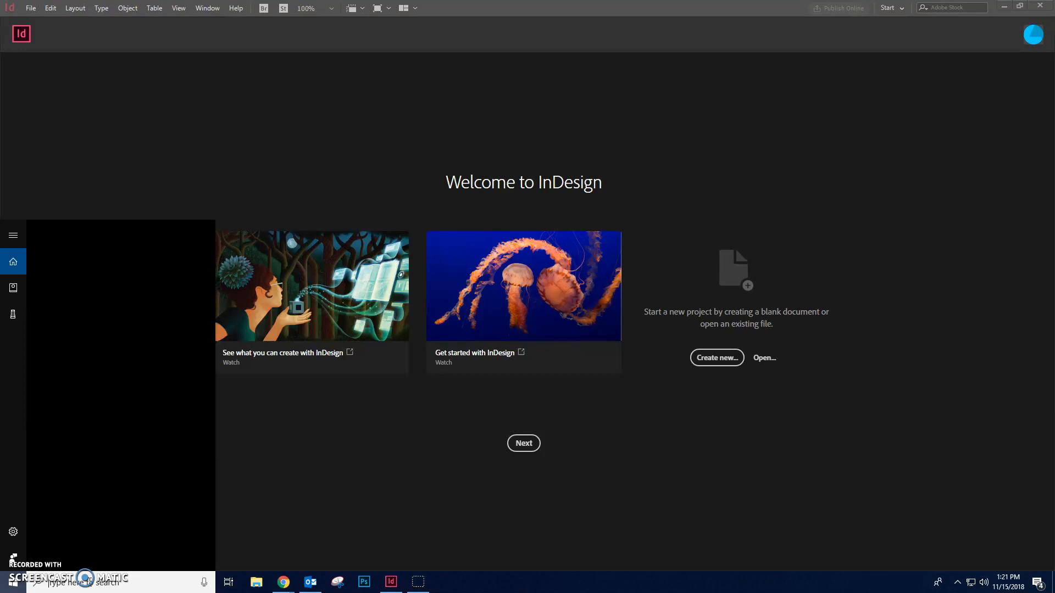
left_click(130, 581)
type("i")
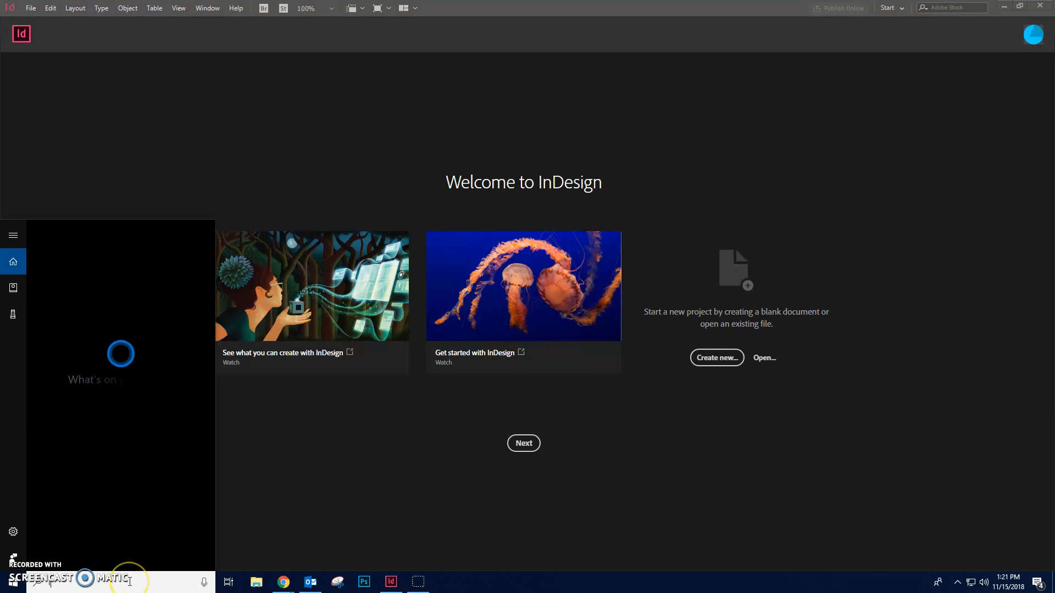
type("ndesig")
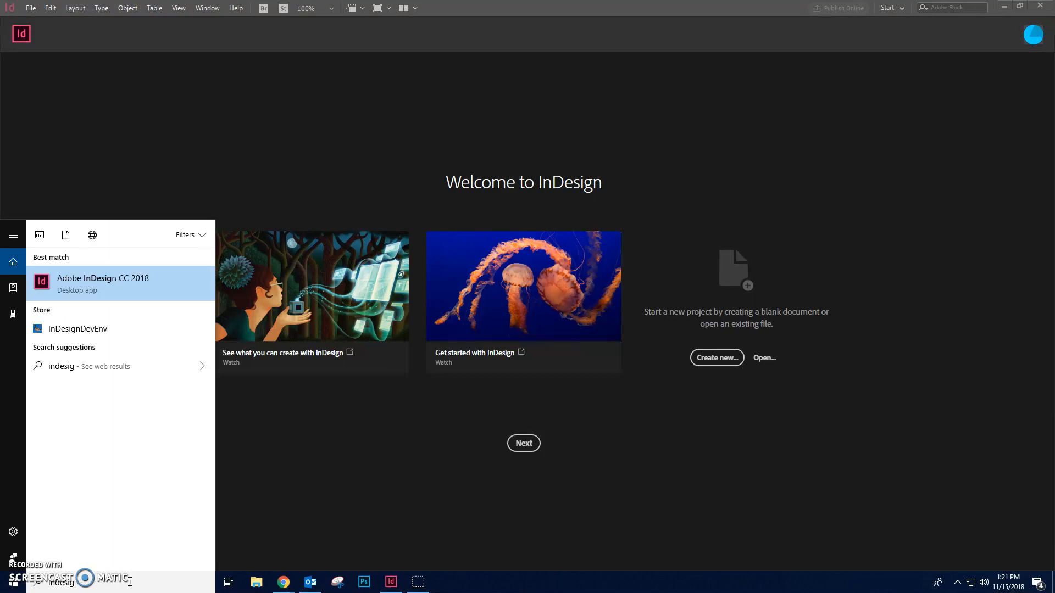
type("n")
left_click(329, 417)
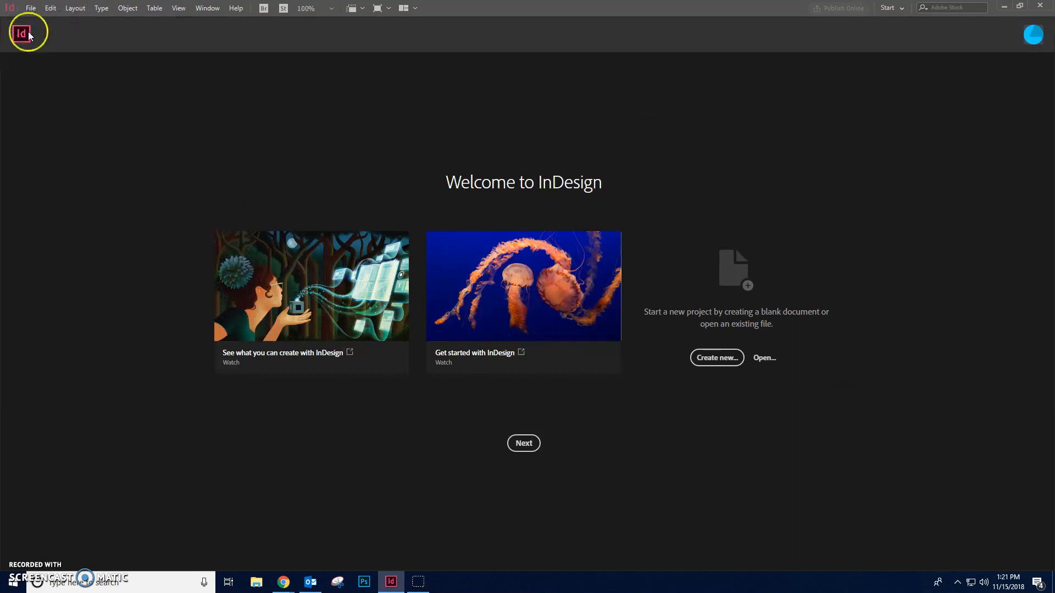
Start setting up a new document with picas as the unit
left_click(30, 8)
mouse_move(46, 21)
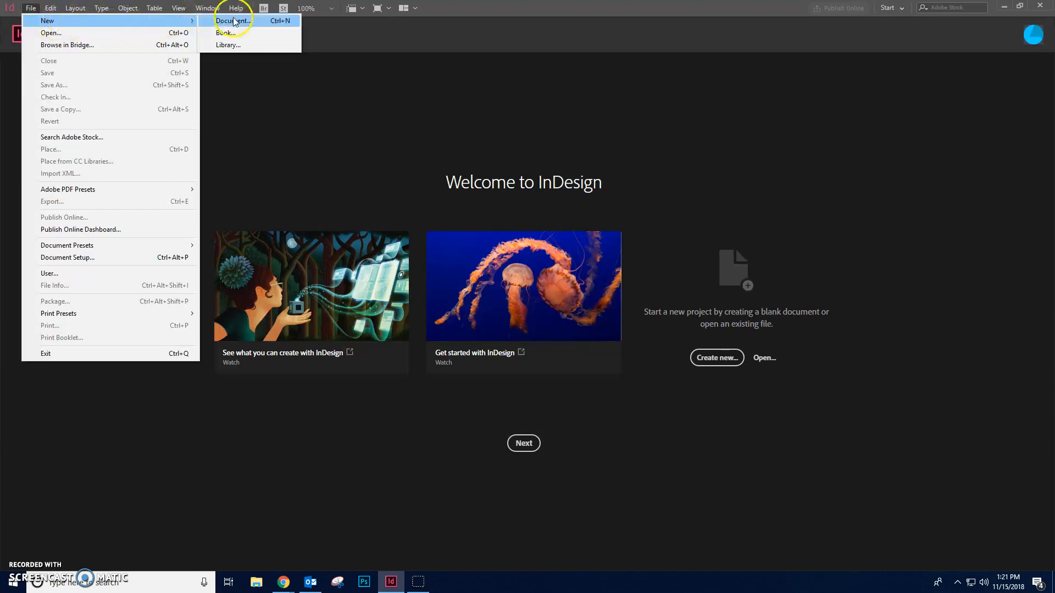
left_click(233, 21)
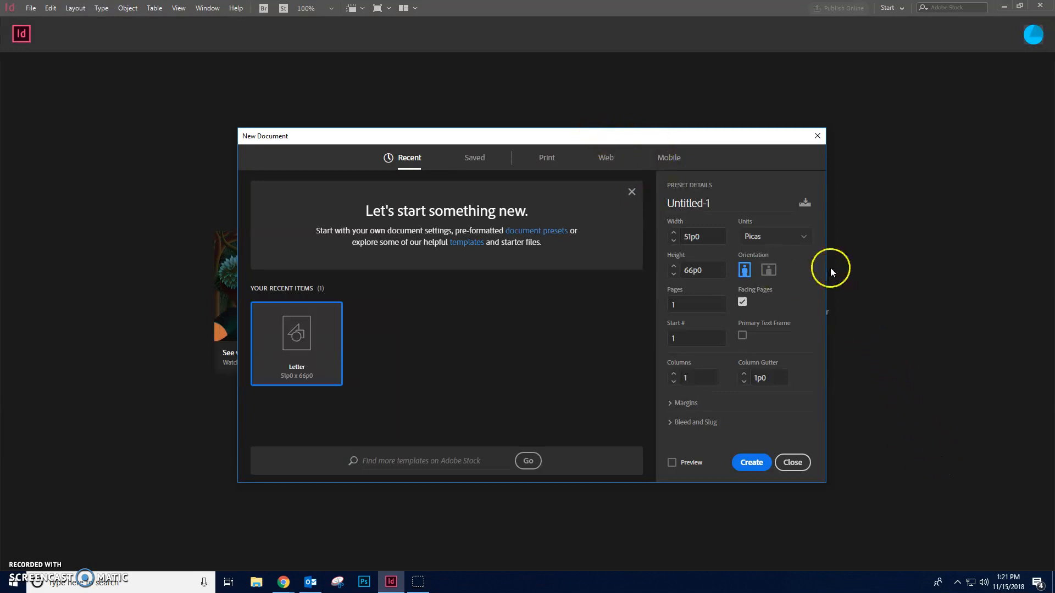
left_click(797, 245)
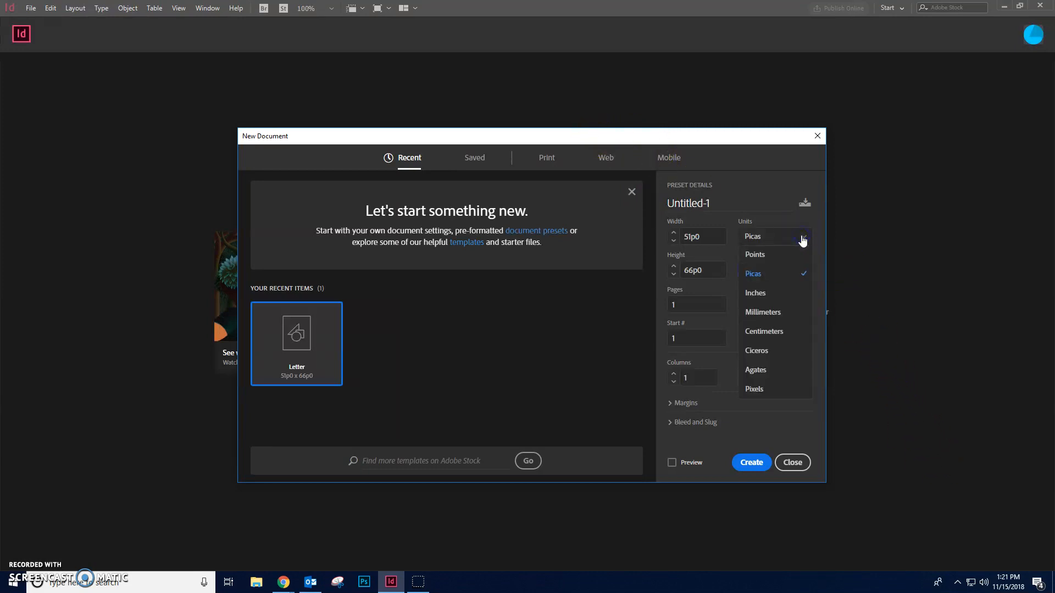
left_click(760, 275)
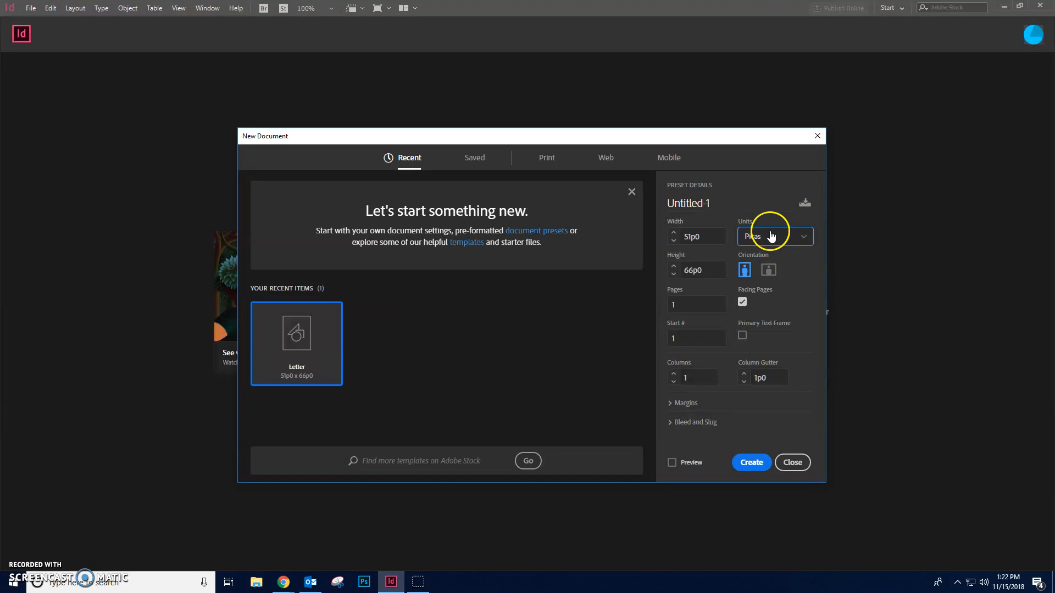
Try inches as the new document's unit and switch it back to picas
left_click(794, 236)
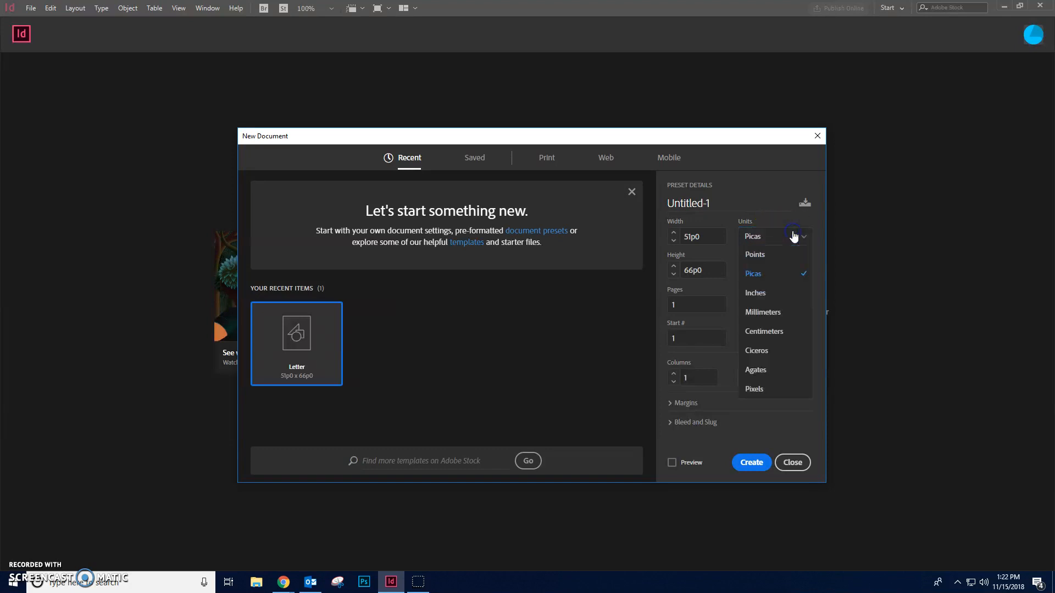
left_click(786, 291)
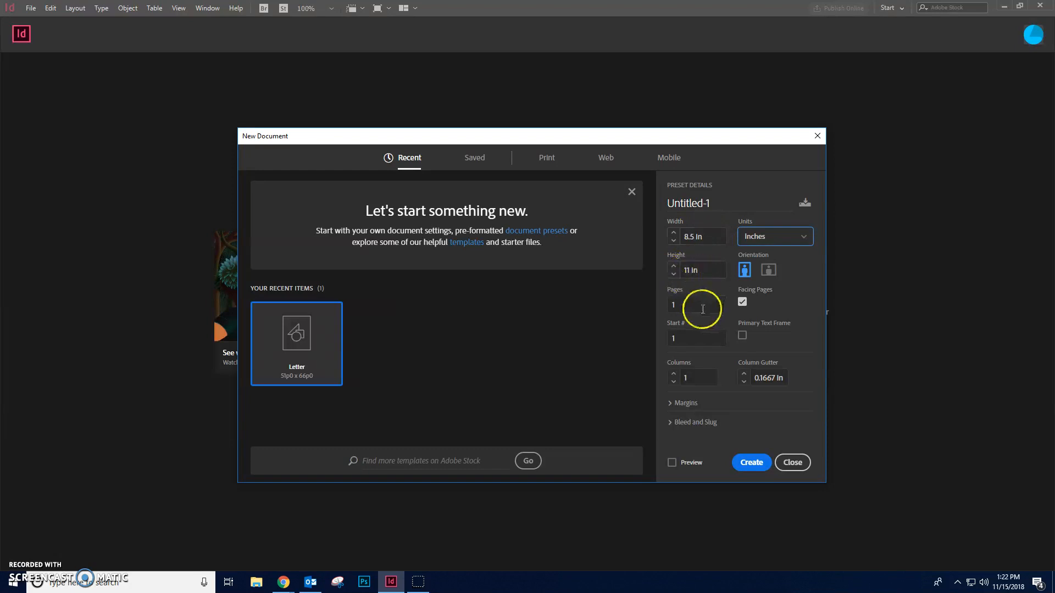
left_click(787, 237)
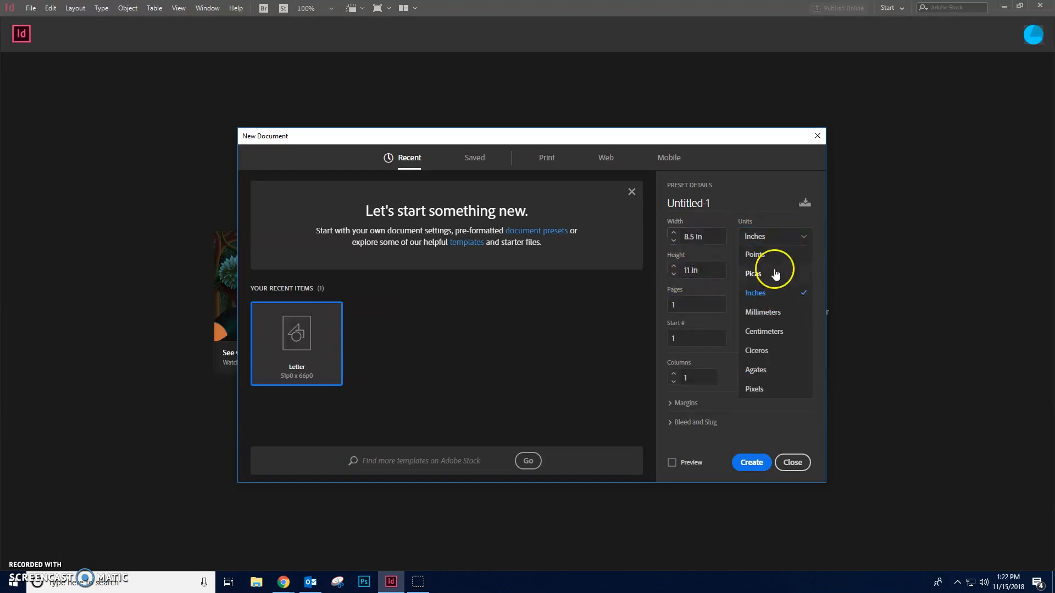
left_click(768, 273)
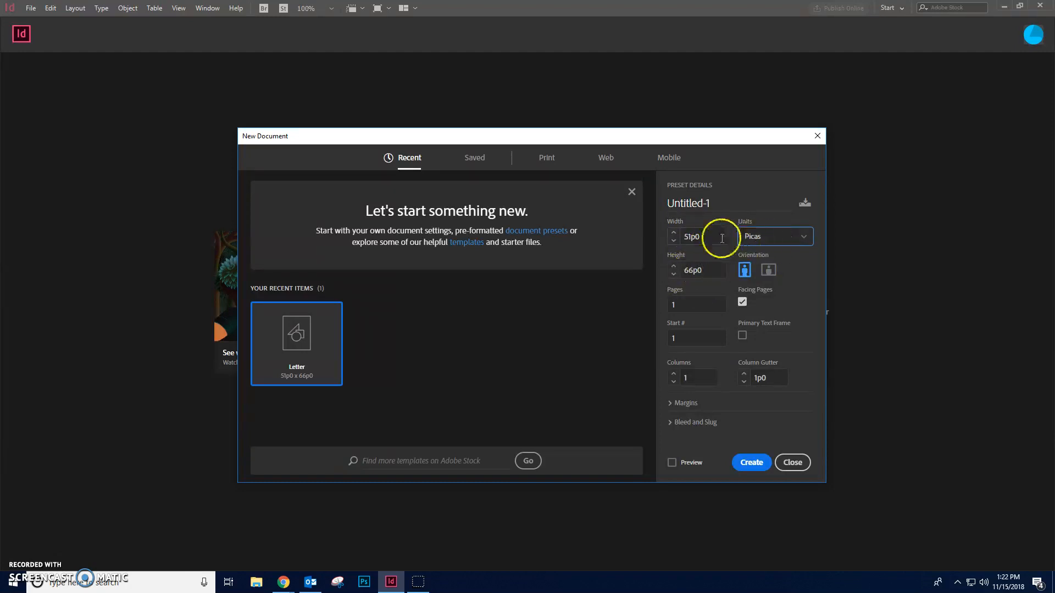
left_click(771, 242)
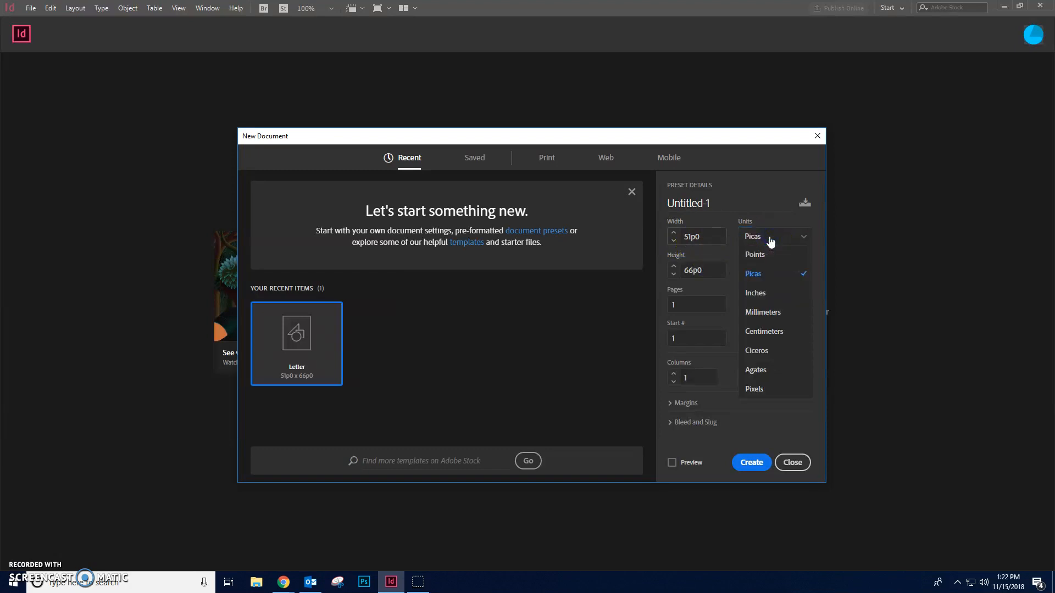
left_click(720, 226)
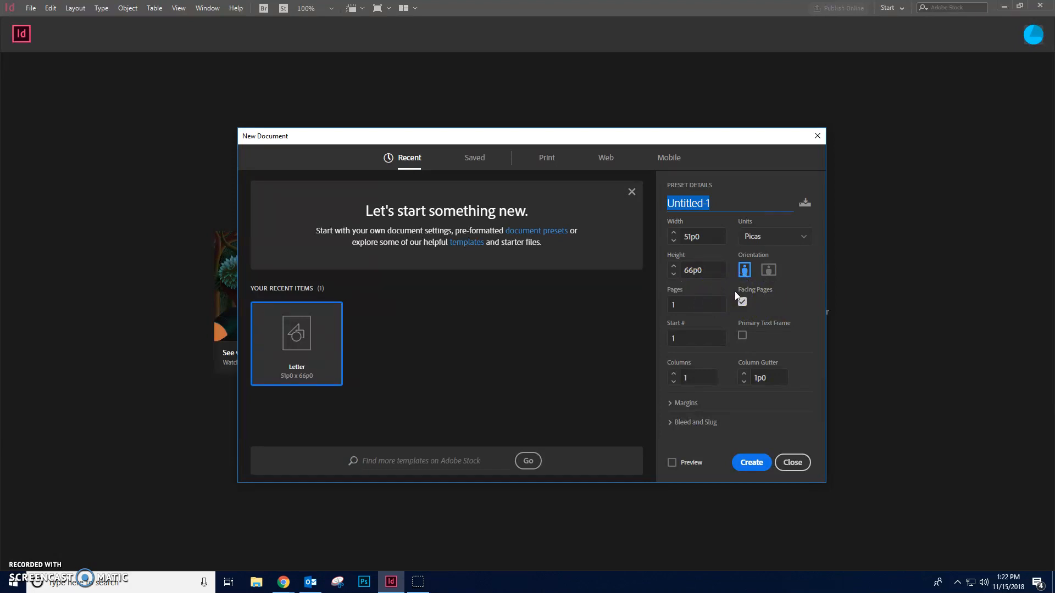
Set the new document to 16 pages with 8 columns
left_click(691, 306)
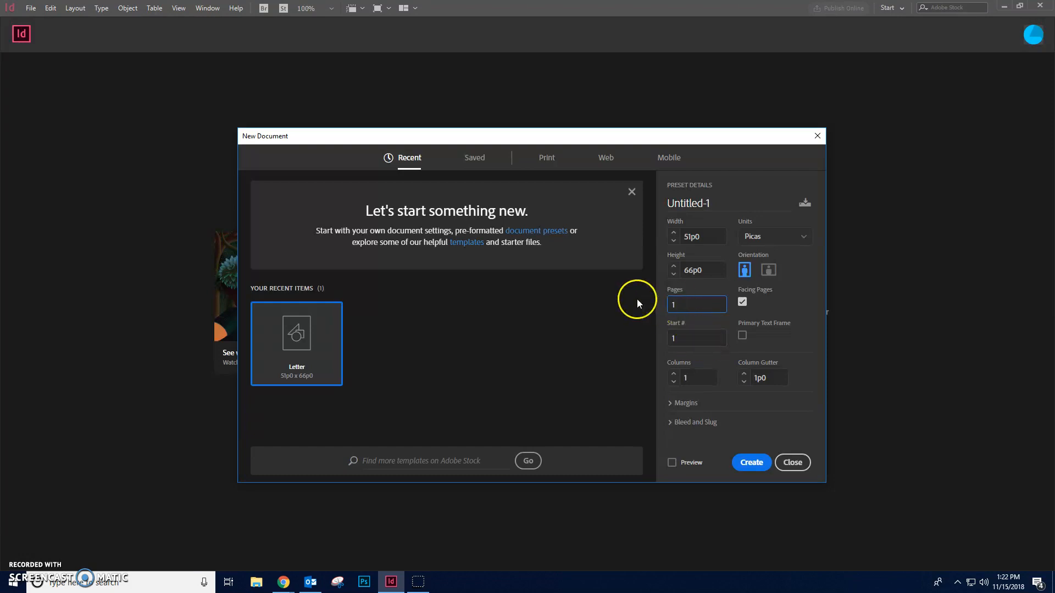
type("6")
left_click(682, 378)
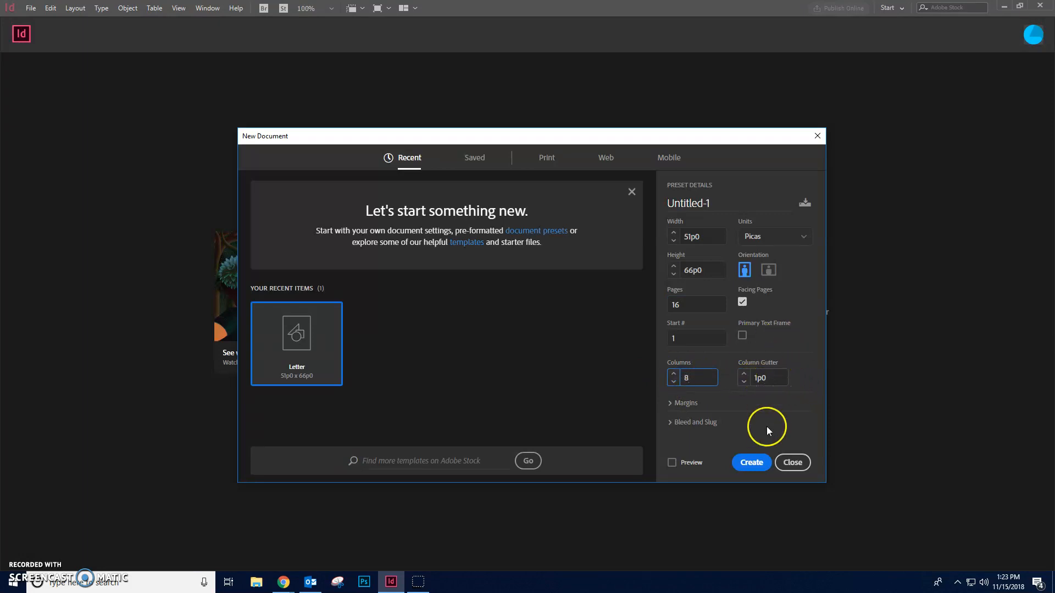
Examine the new document's margin, bleed and slug settings and briefly preview the layout
left_click(670, 402)
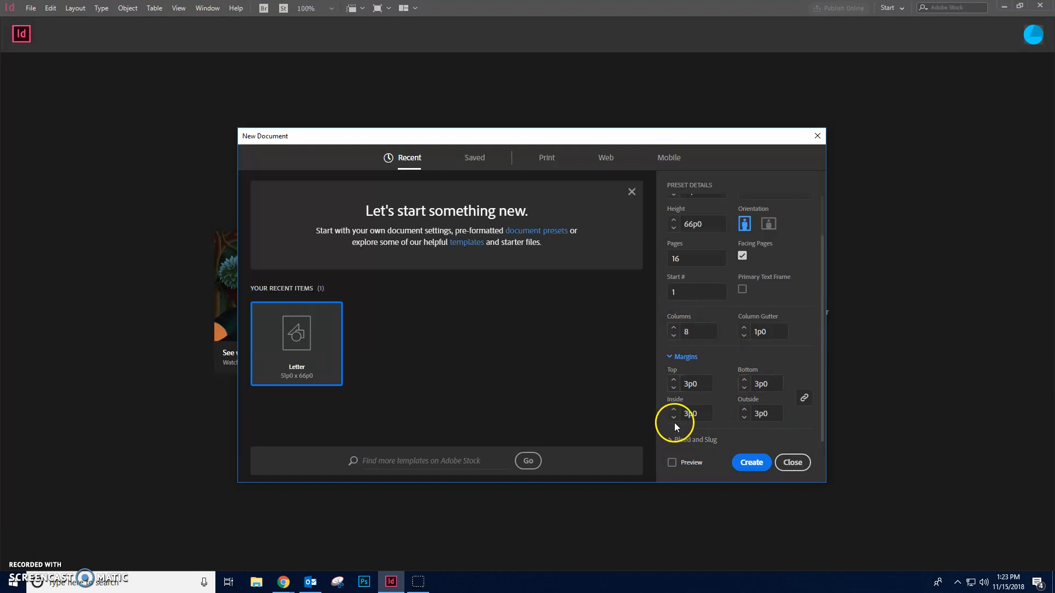
left_click(671, 442)
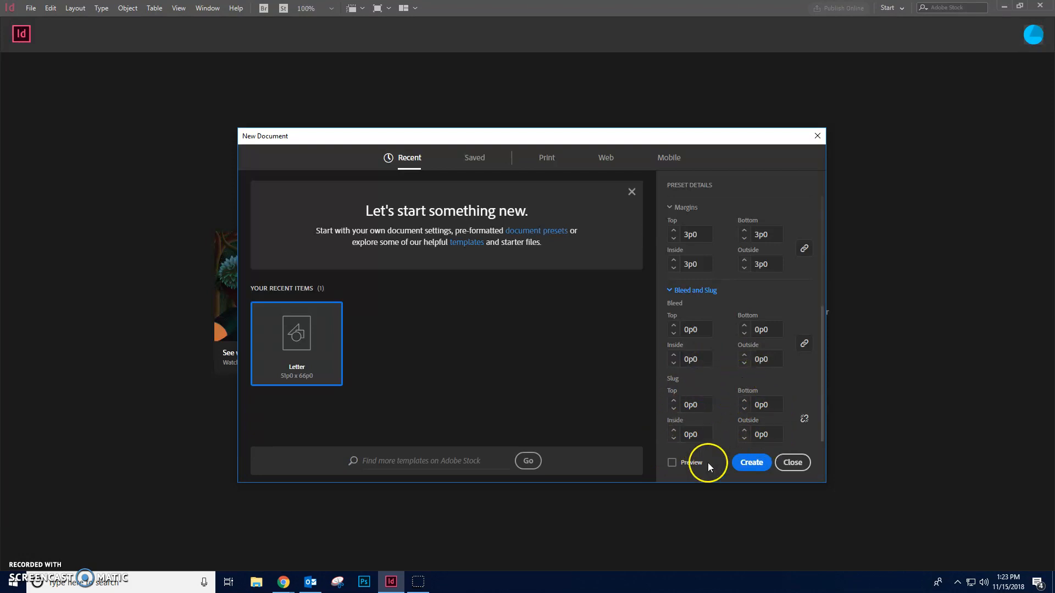
left_click(671, 463)
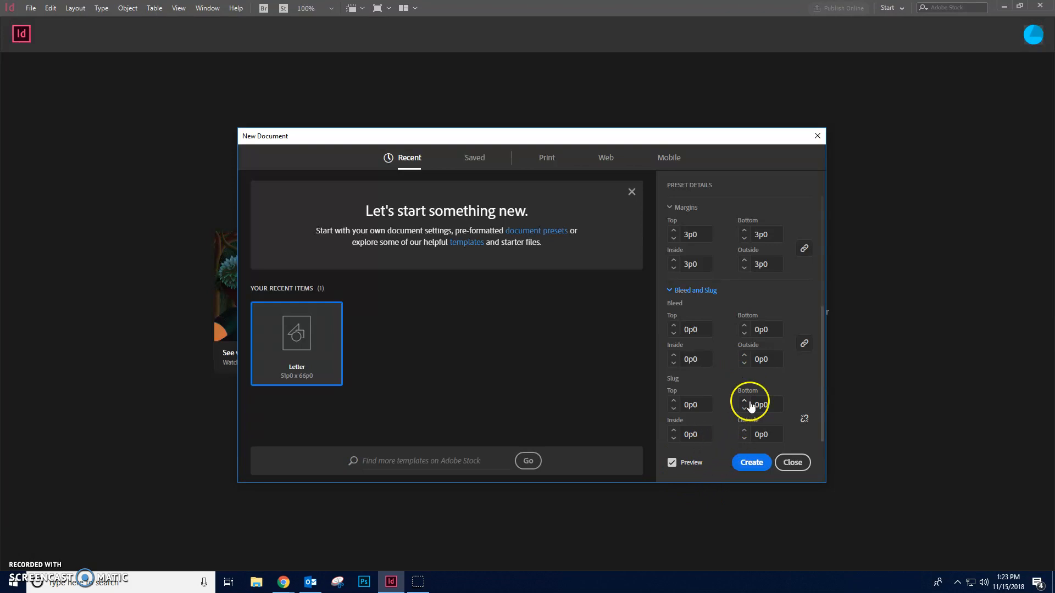
left_click(676, 463)
left_click(672, 462)
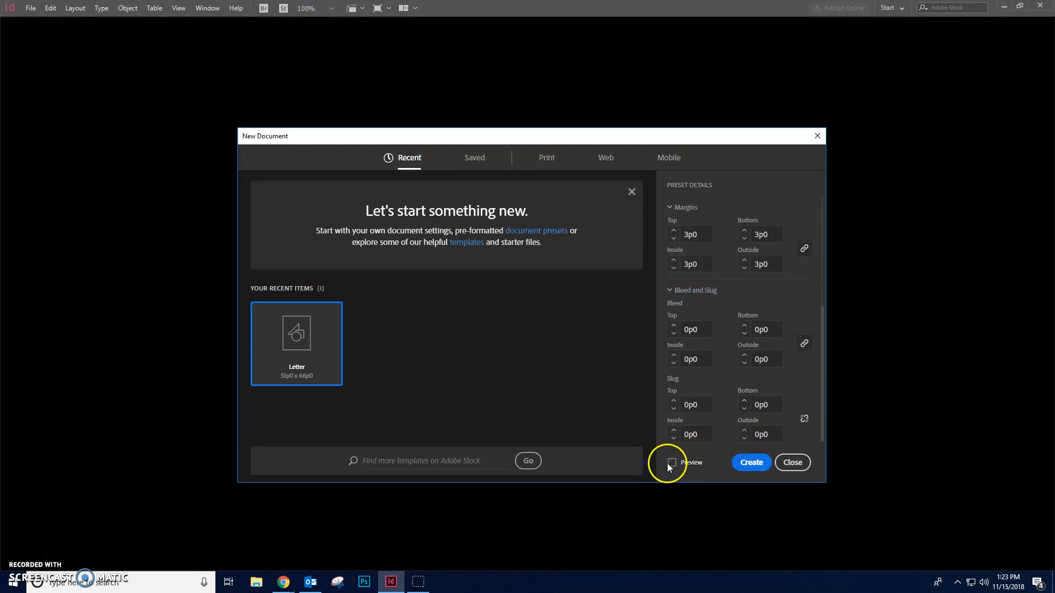
Create the document and adopt keyboard shortcuts consistent with Photoshop
left_click(752, 464)
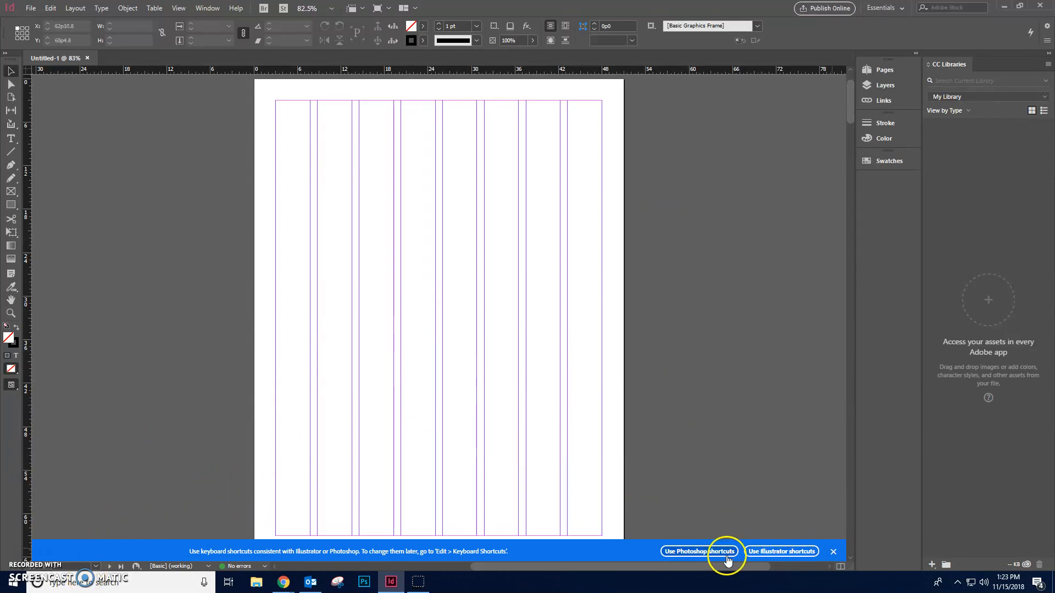
left_click(710, 552)
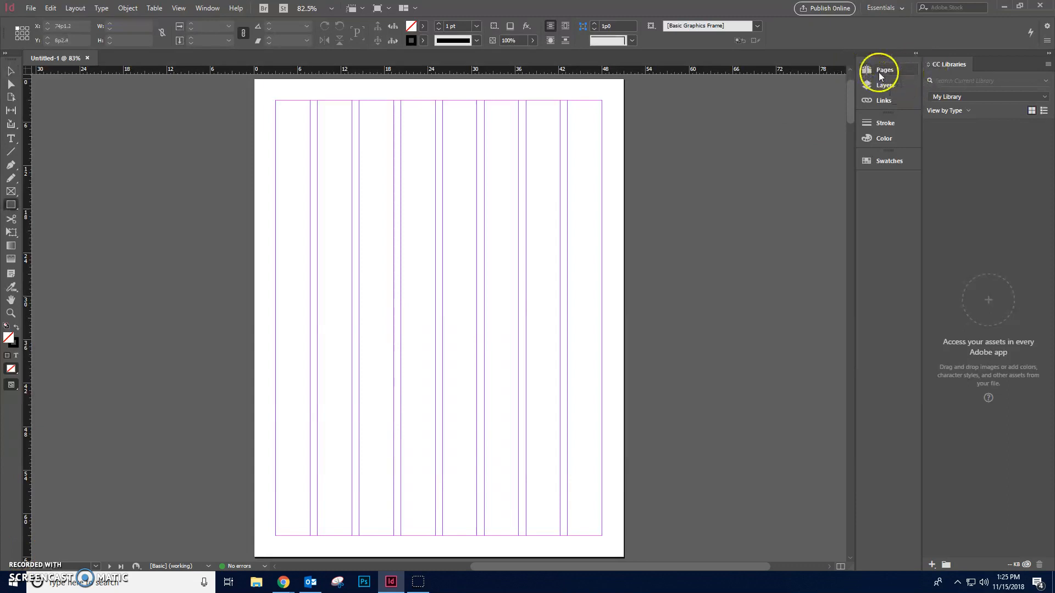
Look through the document's page list and display the spread of pages 2-3 with both pages in view
left_click(883, 72)
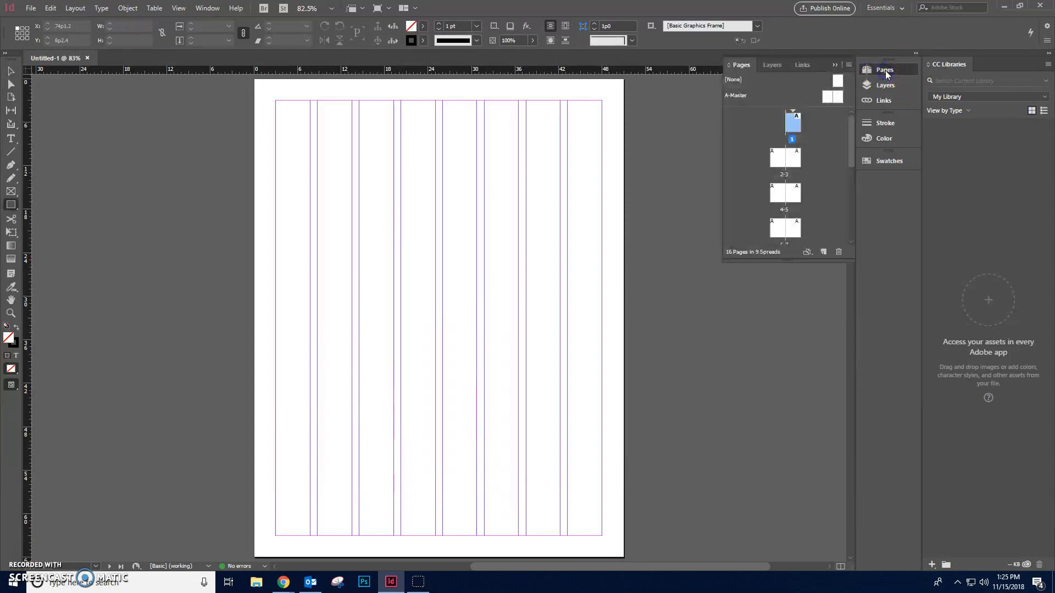
scroll(809, 180, "down", 1)
scroll(810, 182, "down", 1)
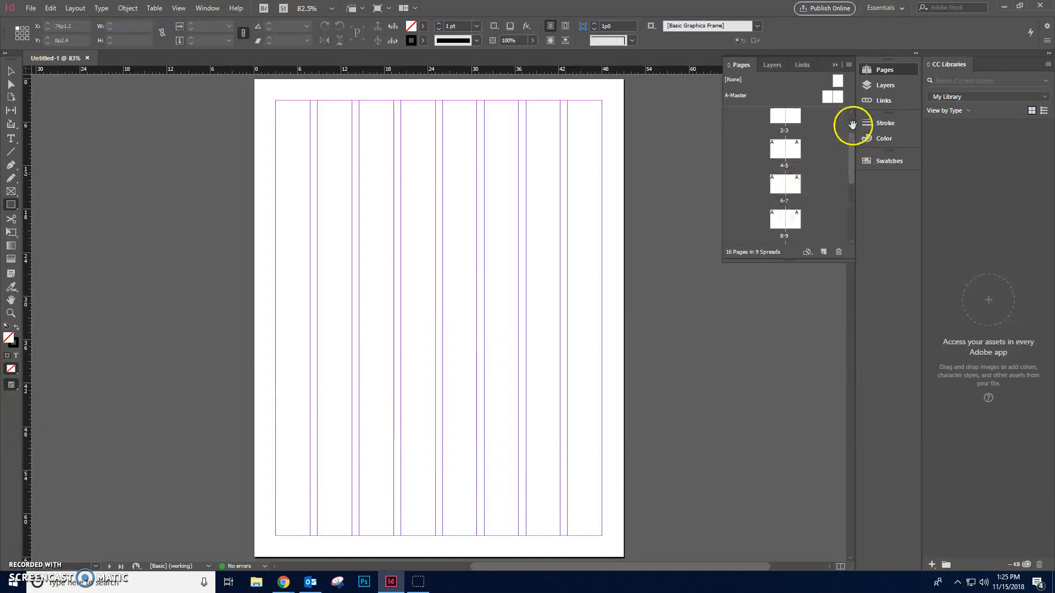
scroll(800, 132, "up", 2)
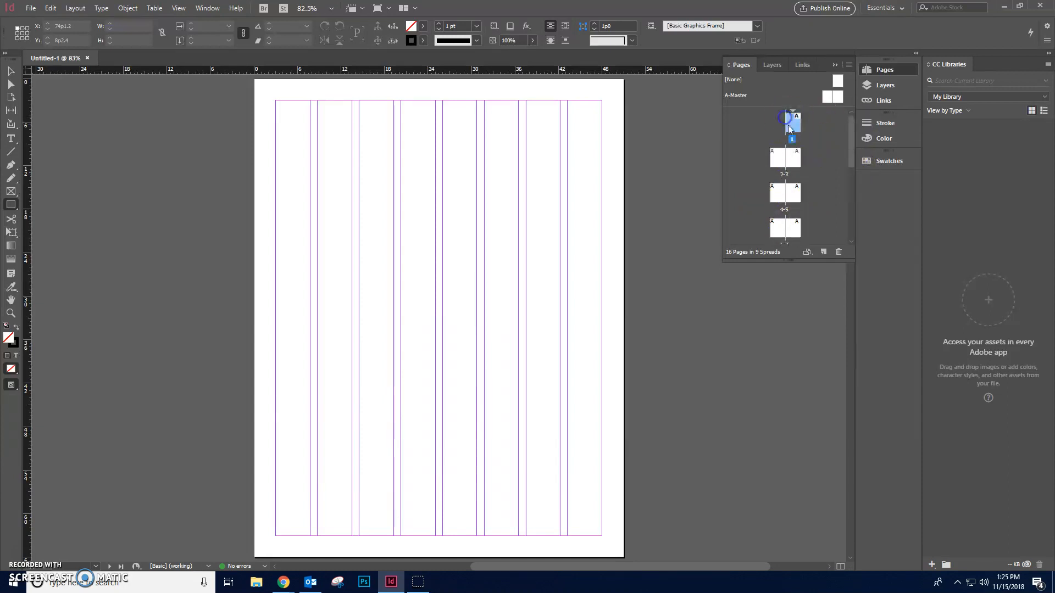
left_click(785, 159)
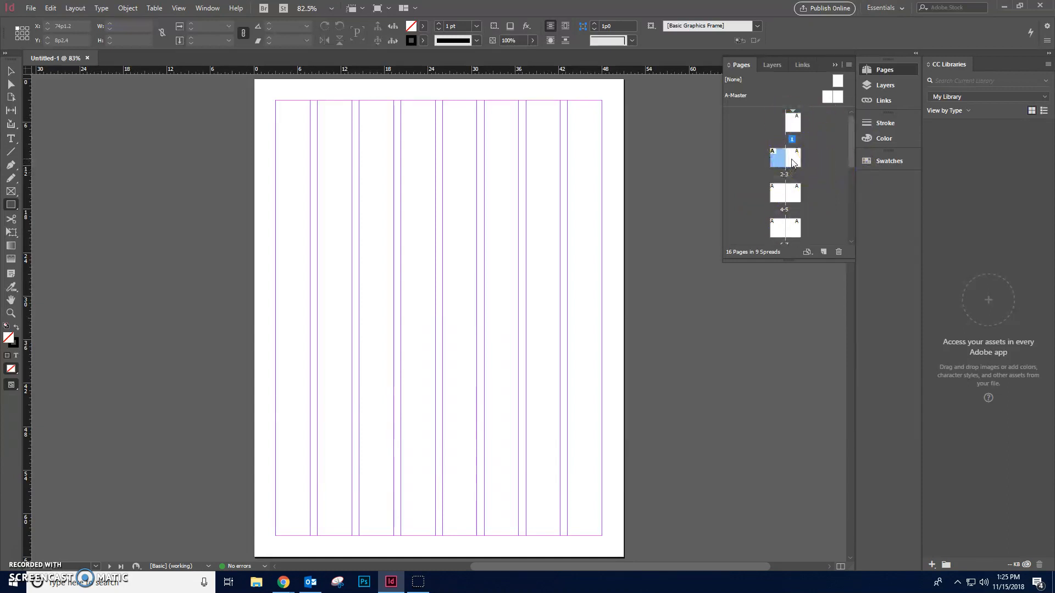
double_click(792, 161)
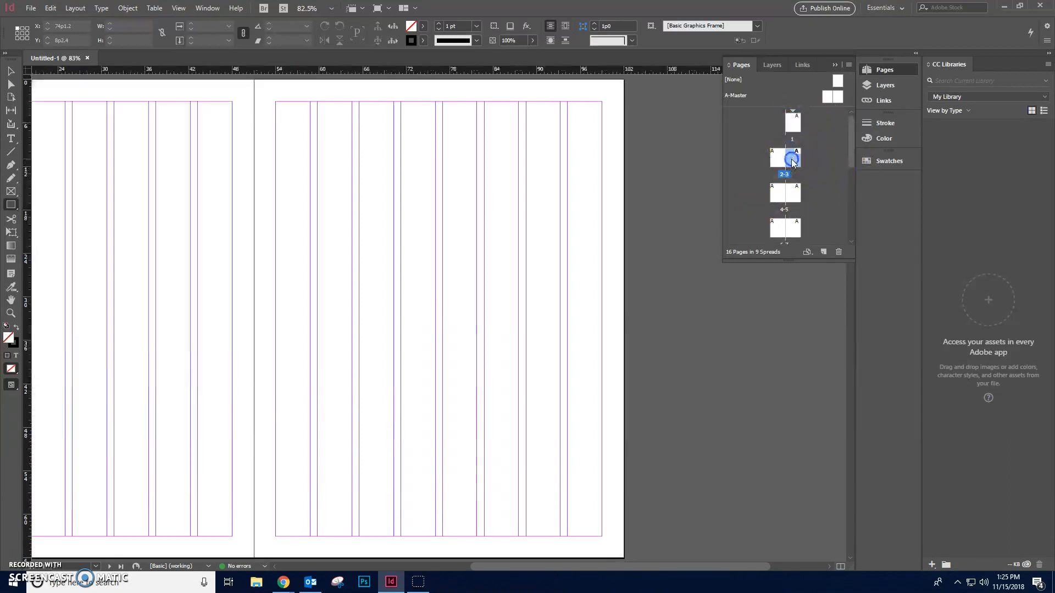
left_click(660, 575)
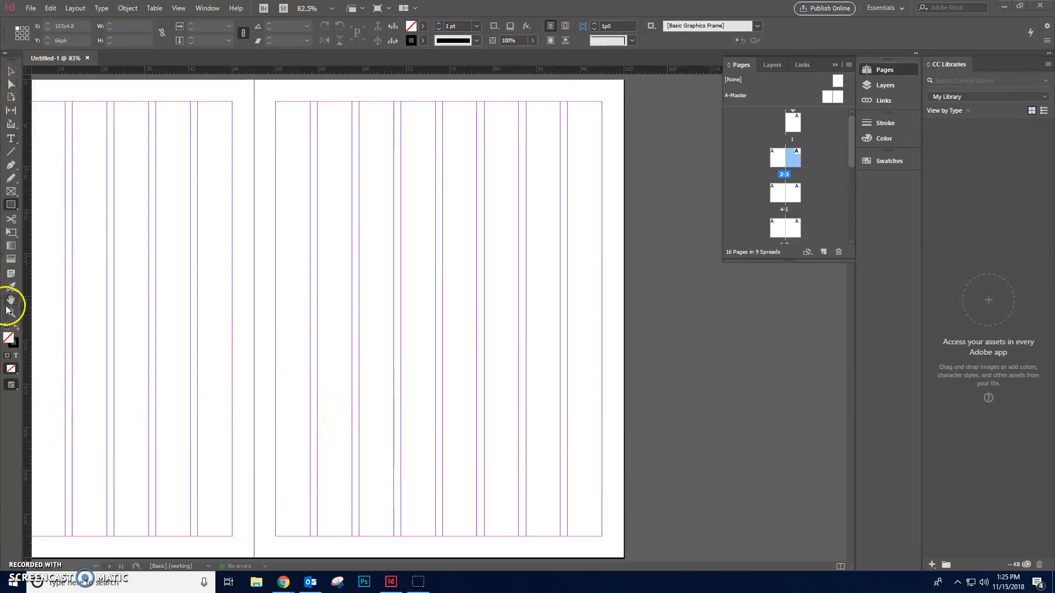
left_click(108, 280)
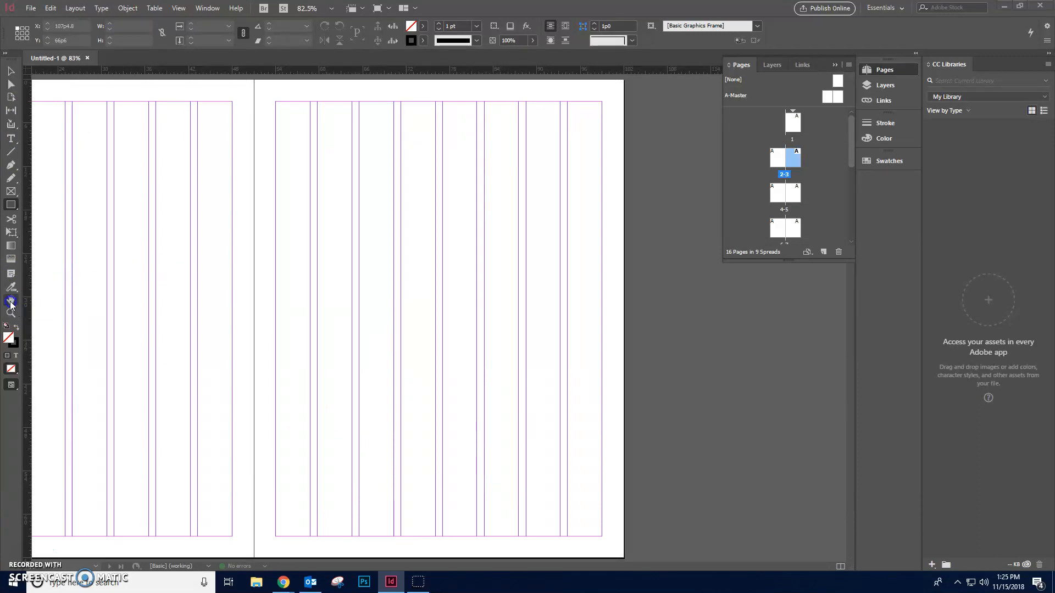
left_click_drag(254, 269, 383, 264)
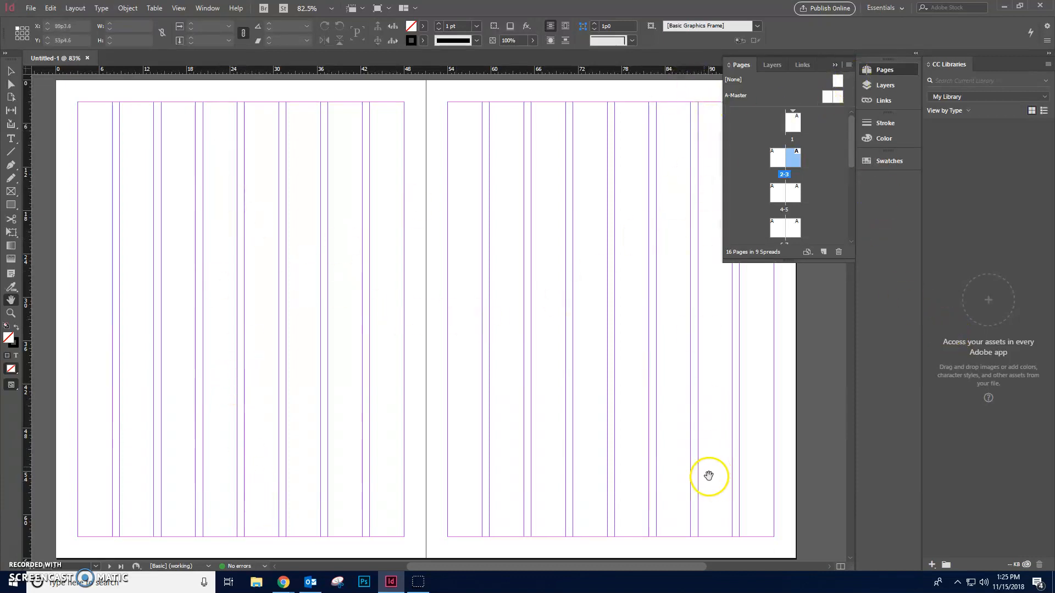
View page 1 on its own, followed by page 16 at the end of the document
double_click(797, 131)
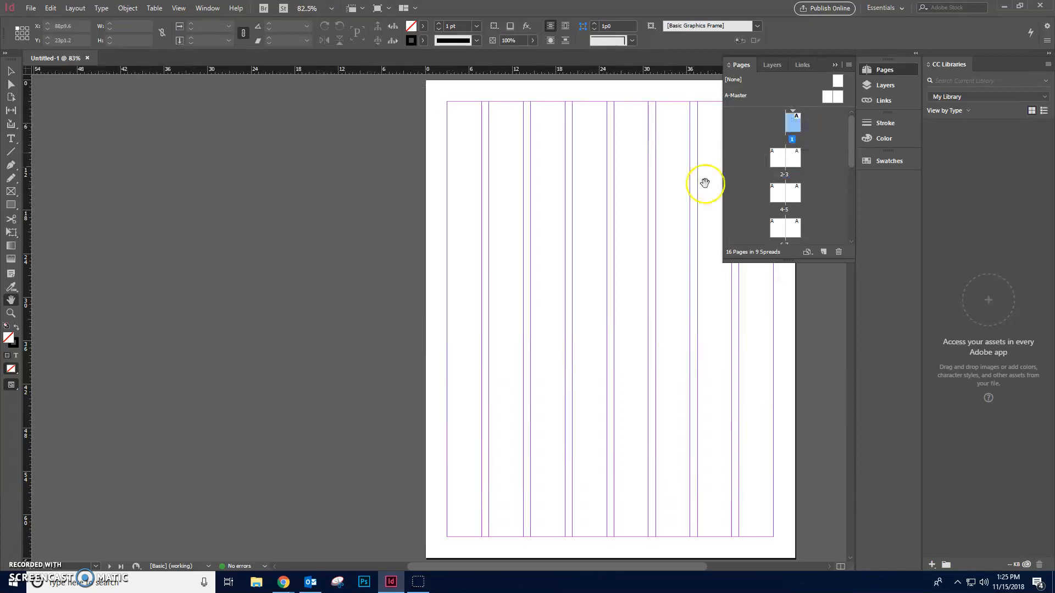
left_click(796, 130)
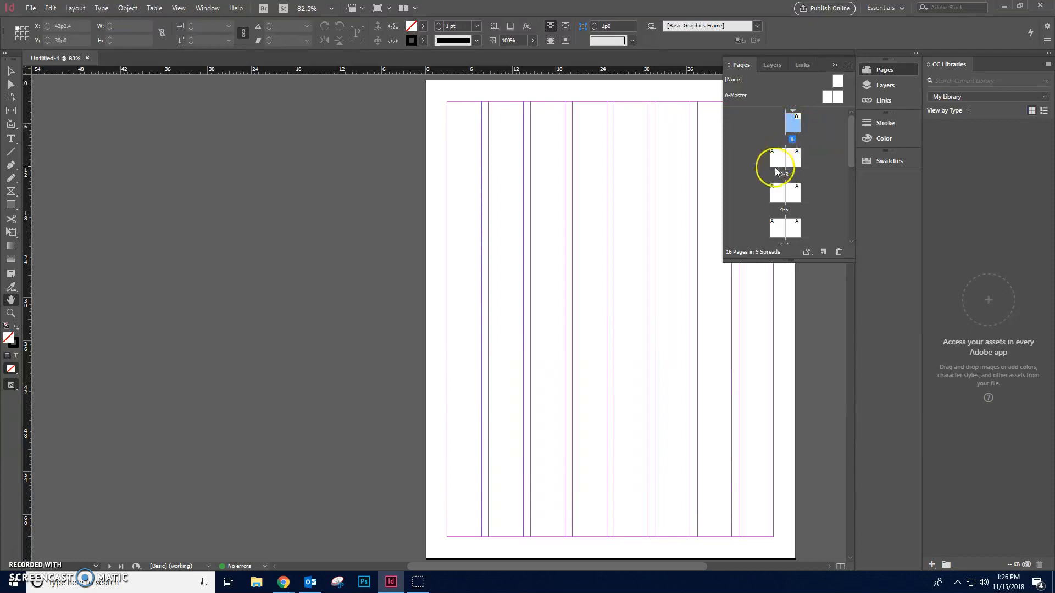
left_click_drag(850, 156, 861, 222)
left_click(852, 245)
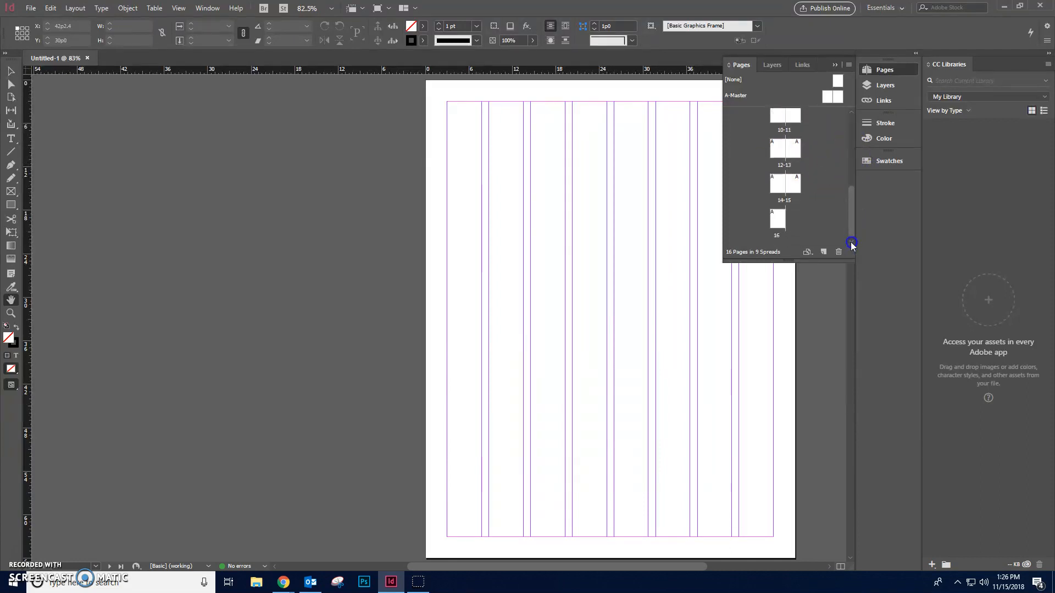
double_click(776, 223)
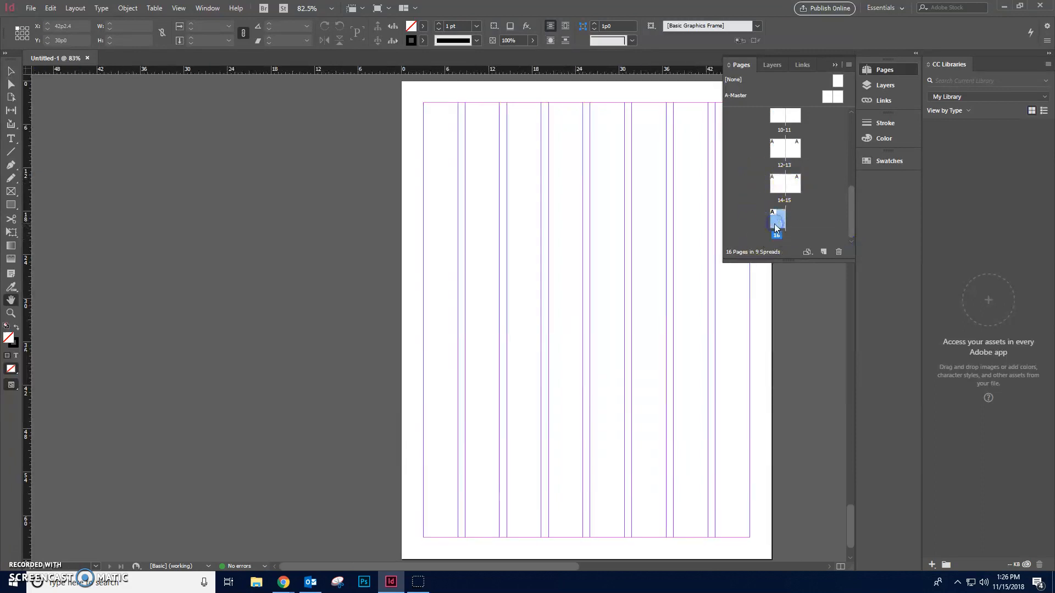
left_click_drag(426, 567, 538, 575)
scroll(646, 193, "up", 2)
scroll(648, 192, "down", 2)
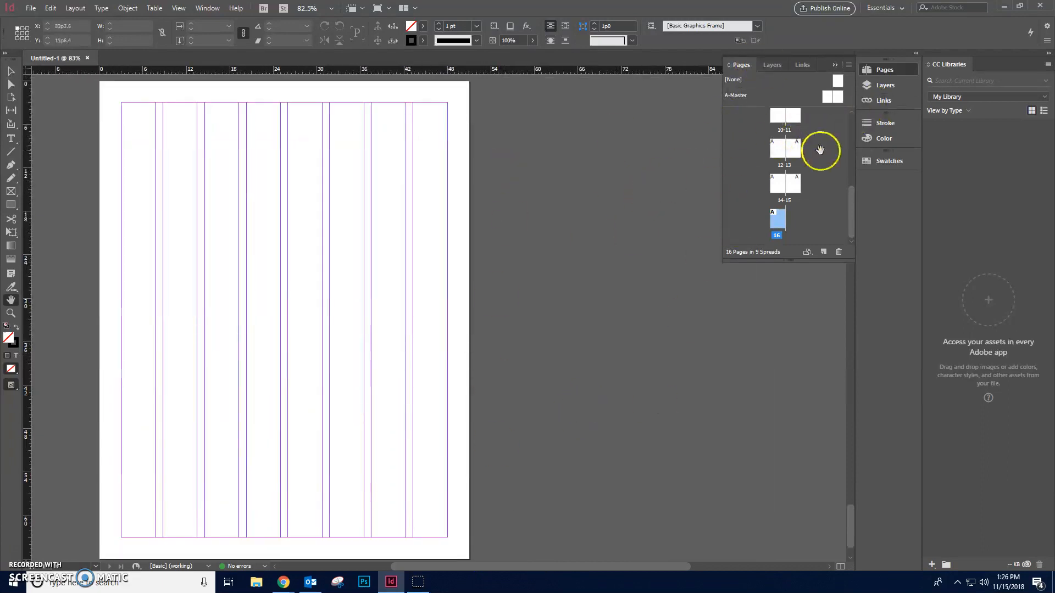
Go back to the spread of pages 2-3 and collapse the page list
scroll(819, 149, "up", 2)
scroll(820, 149, "up", 2)
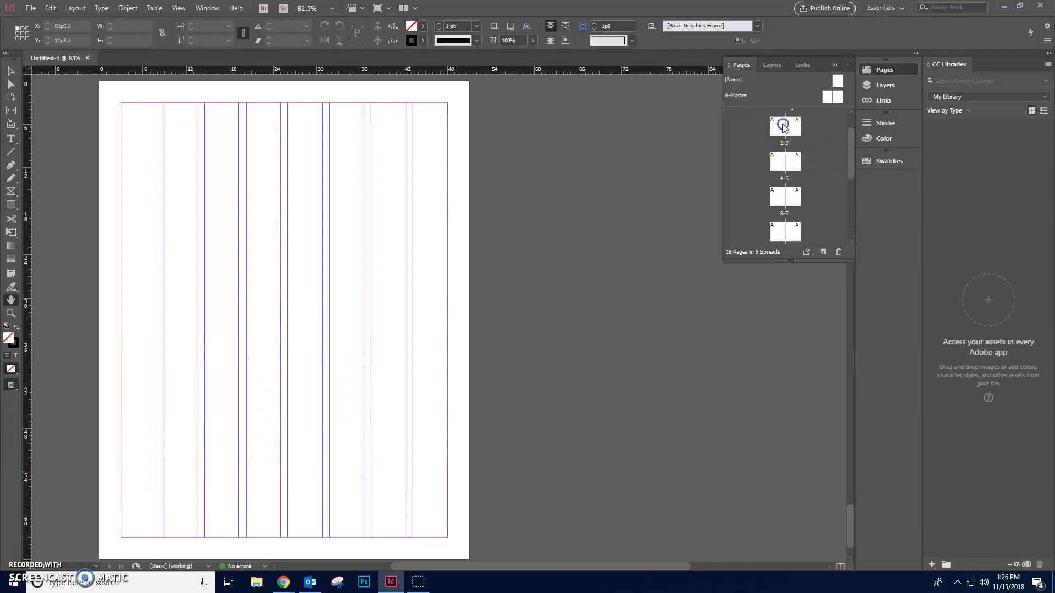
double_click(784, 126)
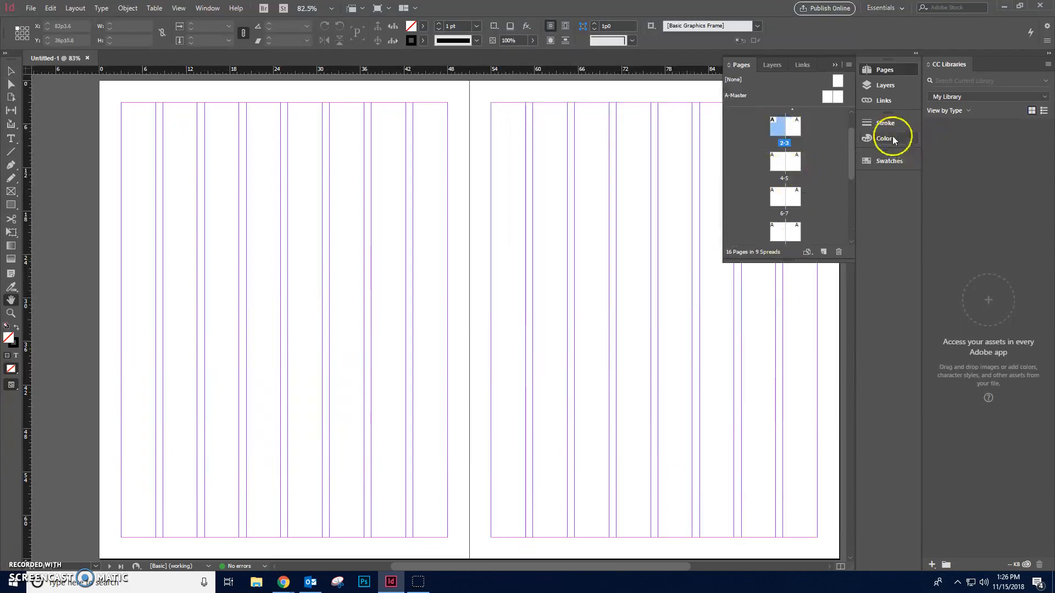
left_click(879, 71)
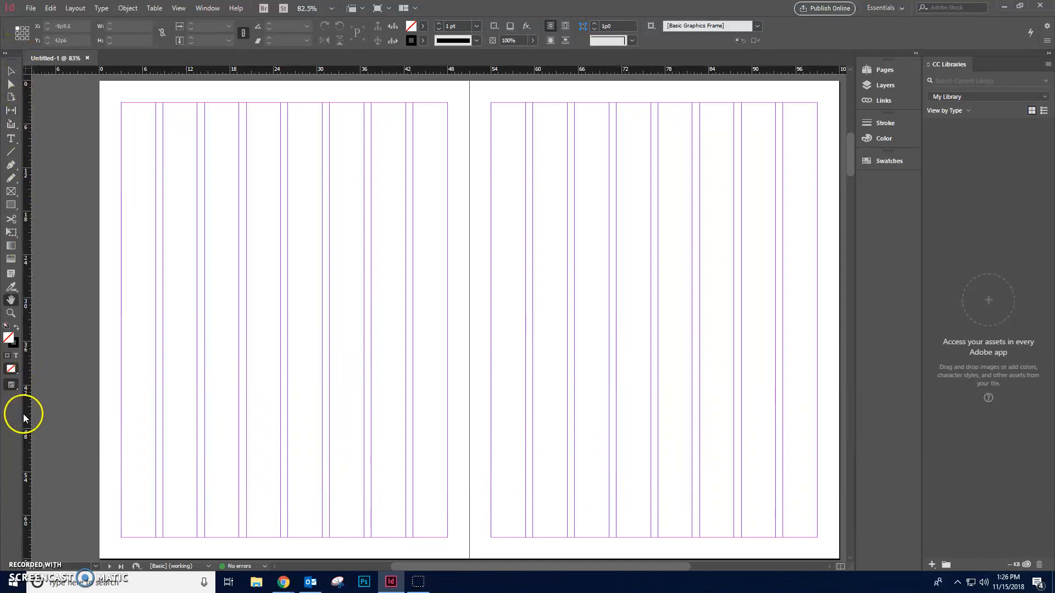
Try out the Selection, Direct Selection and Type tools one after another
left_click(11, 72)
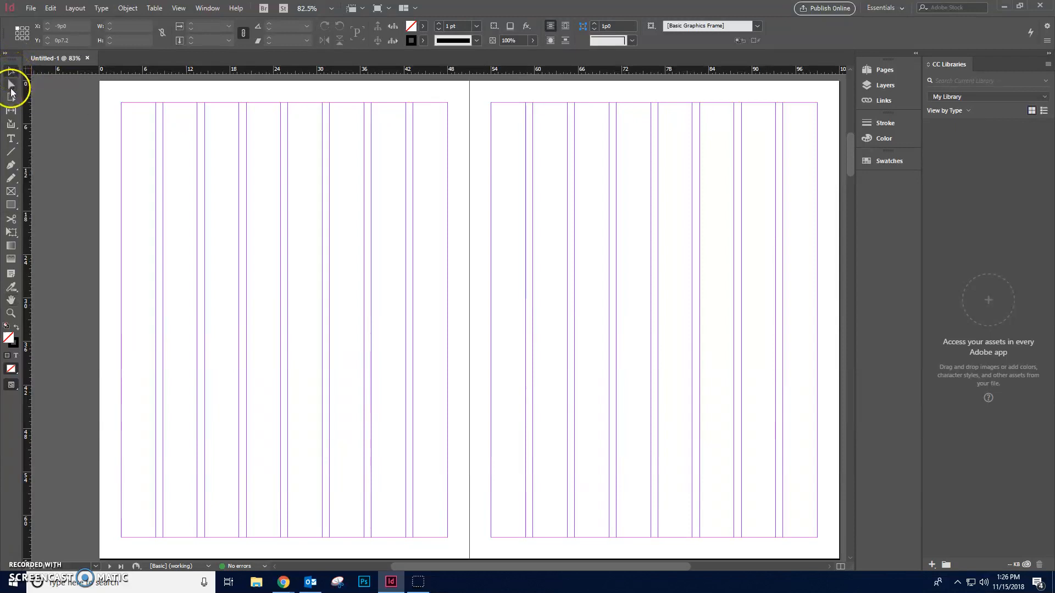
left_click(11, 86)
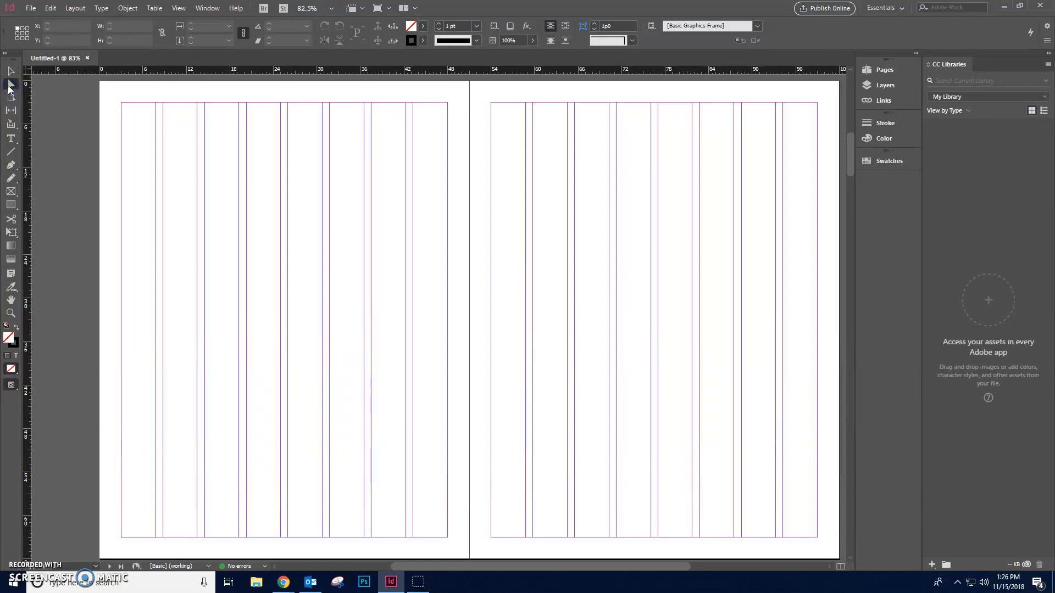
left_click(11, 72)
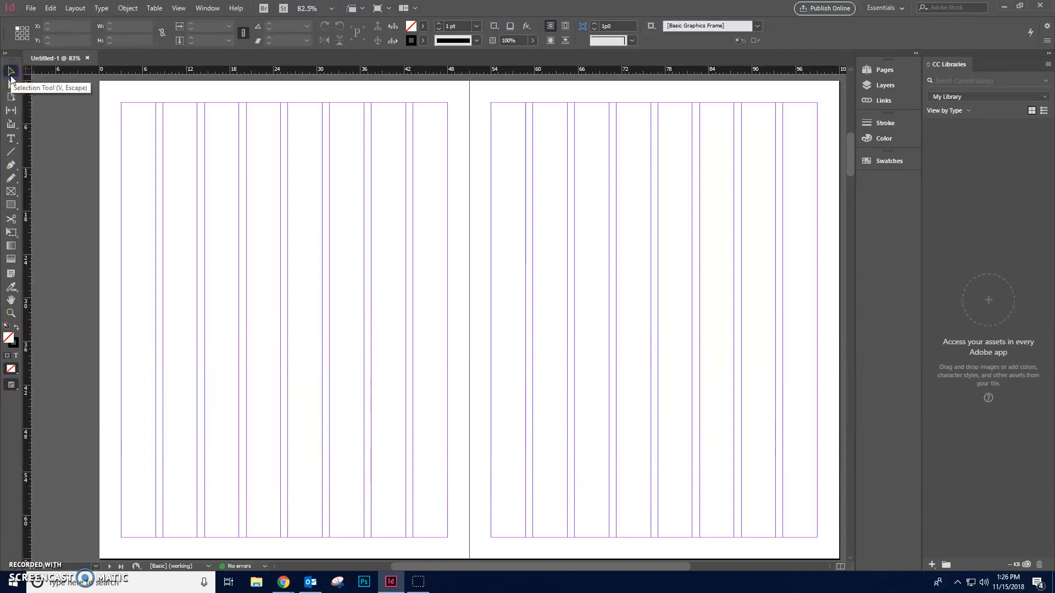
left_click(10, 76)
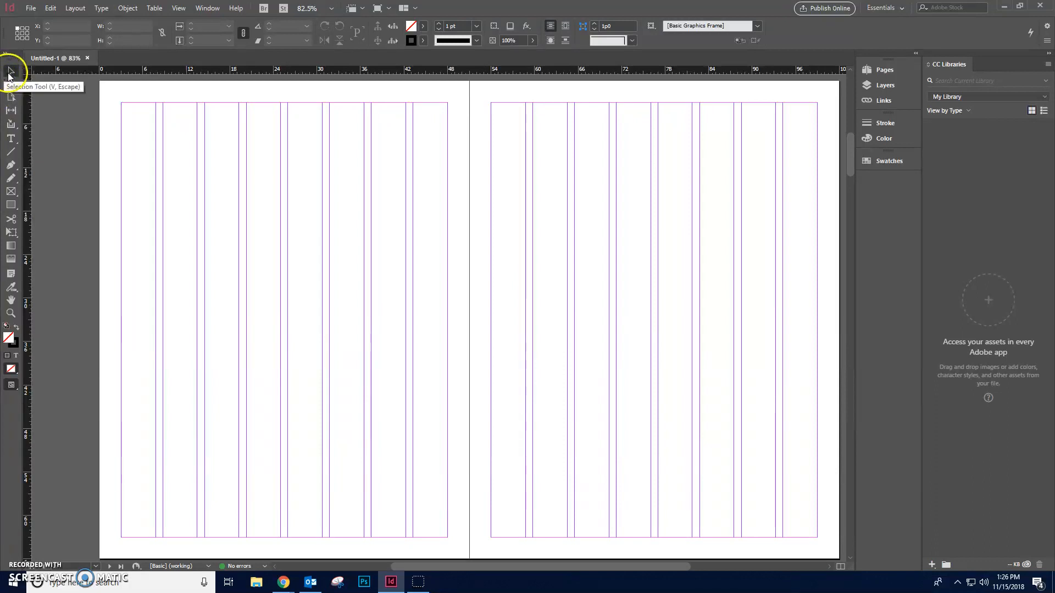
left_click(13, 84)
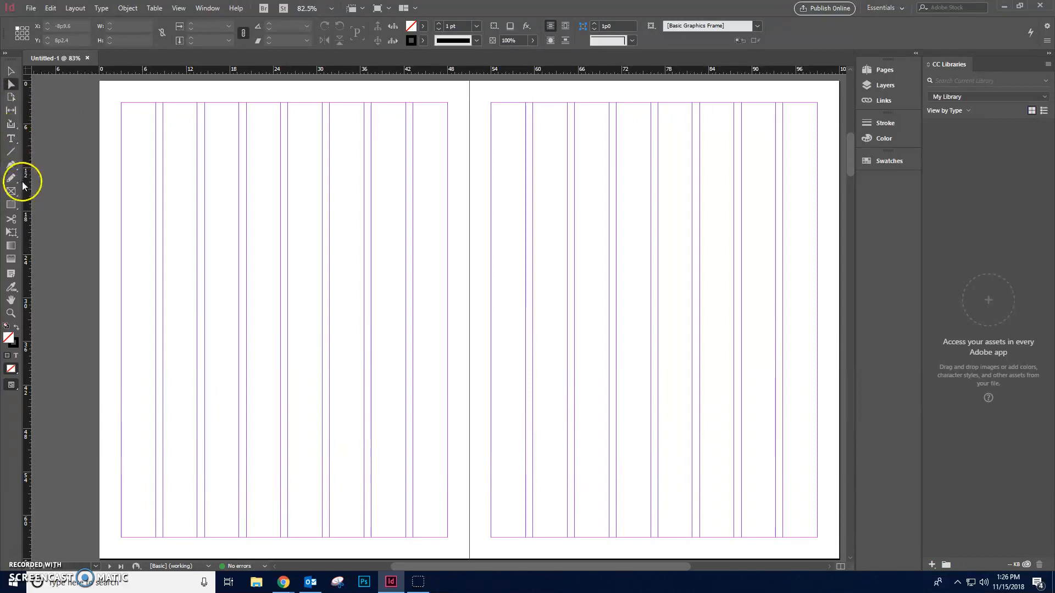
left_click(12, 139)
left_click(15, 143)
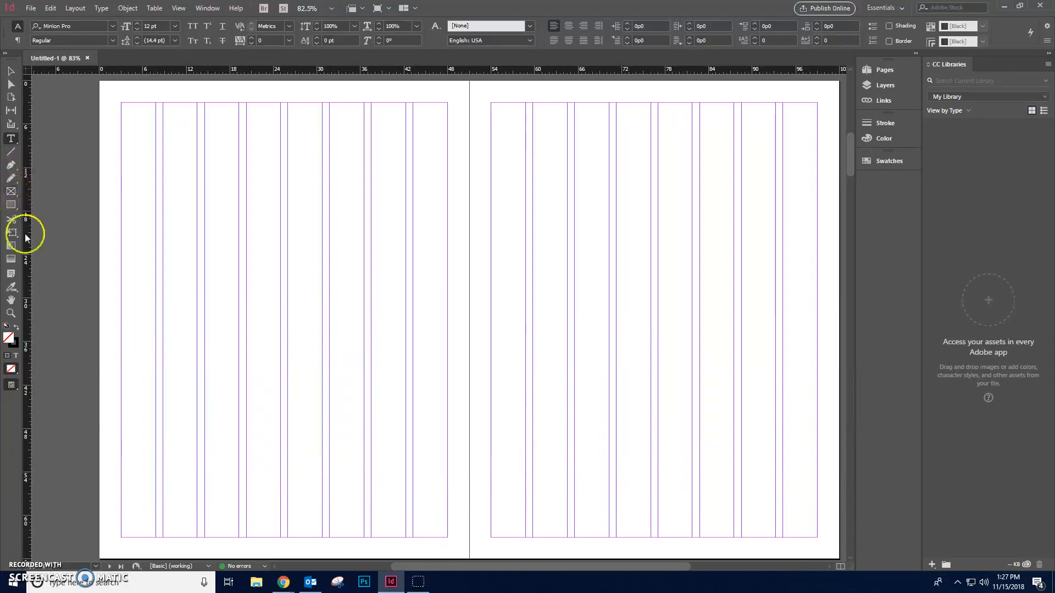
Look through the variants offered with the Rectangle tool and the Rectangle Frame tool
left_click(8, 207)
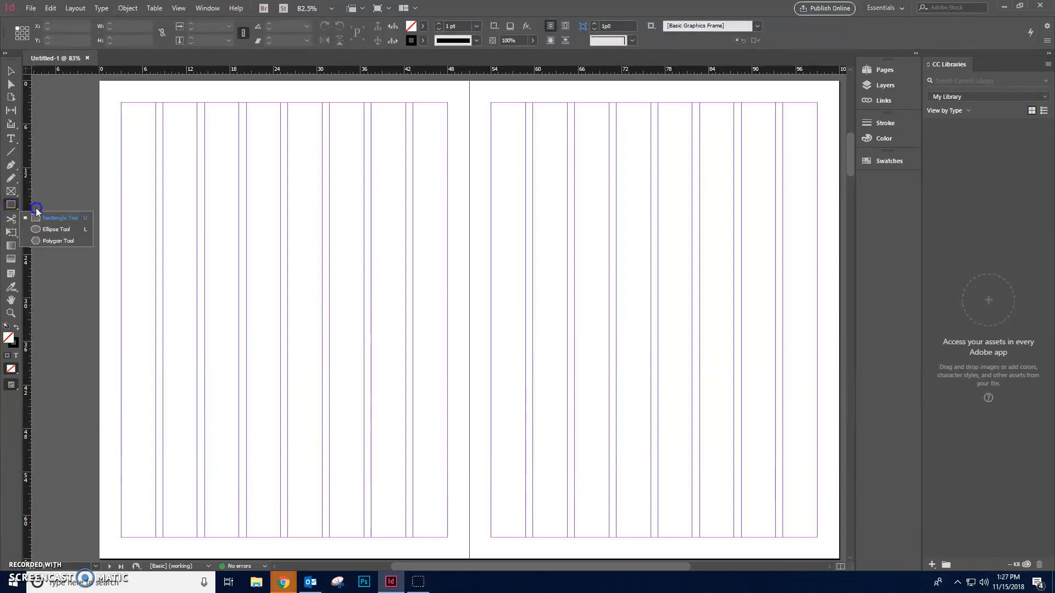
left_click(12, 193)
left_click_drag(12, 195, 54, 211)
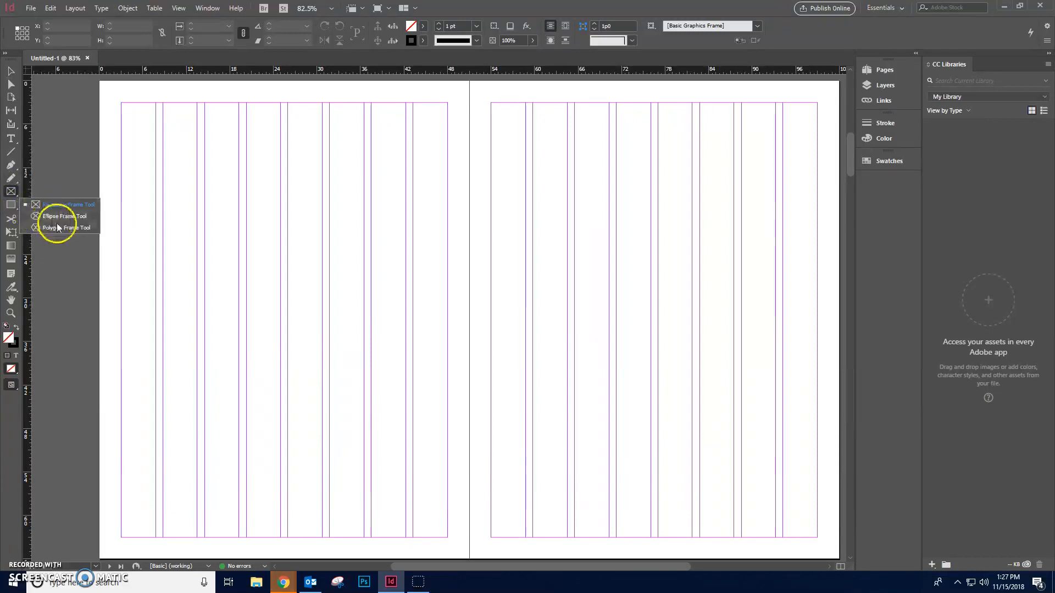
mouse_move(11, 205)
left_mouse_down()
mouse_move(47, 216)
mouse_move(58, 244)
mouse_move(49, 222)
mouse_move(11, 206)
left_mouse_up()
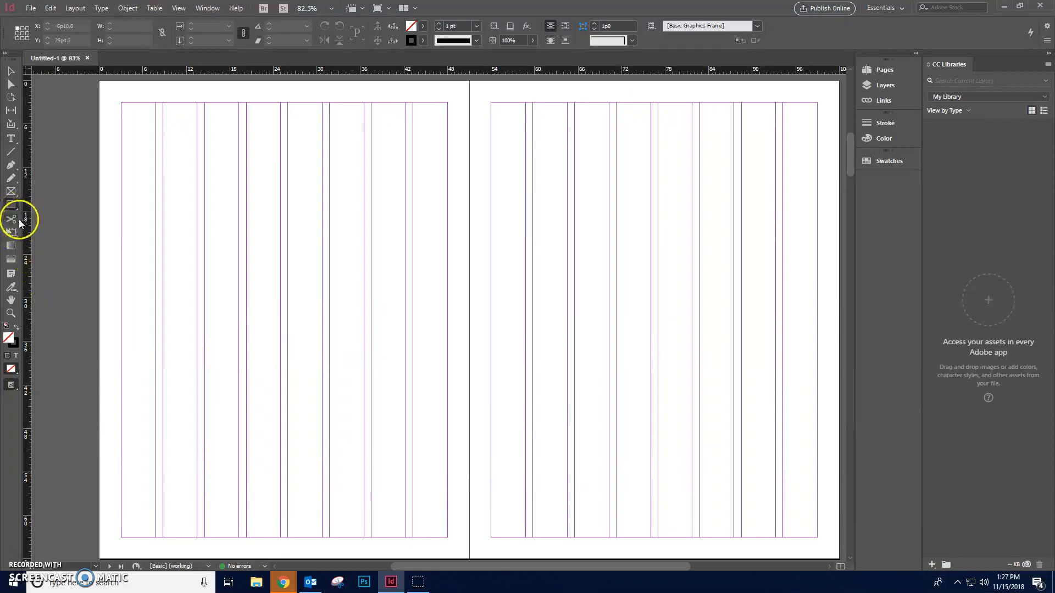
Shift the spread slightly within the window using the Hand tool and activate the Zoom tool
left_click(12, 305)
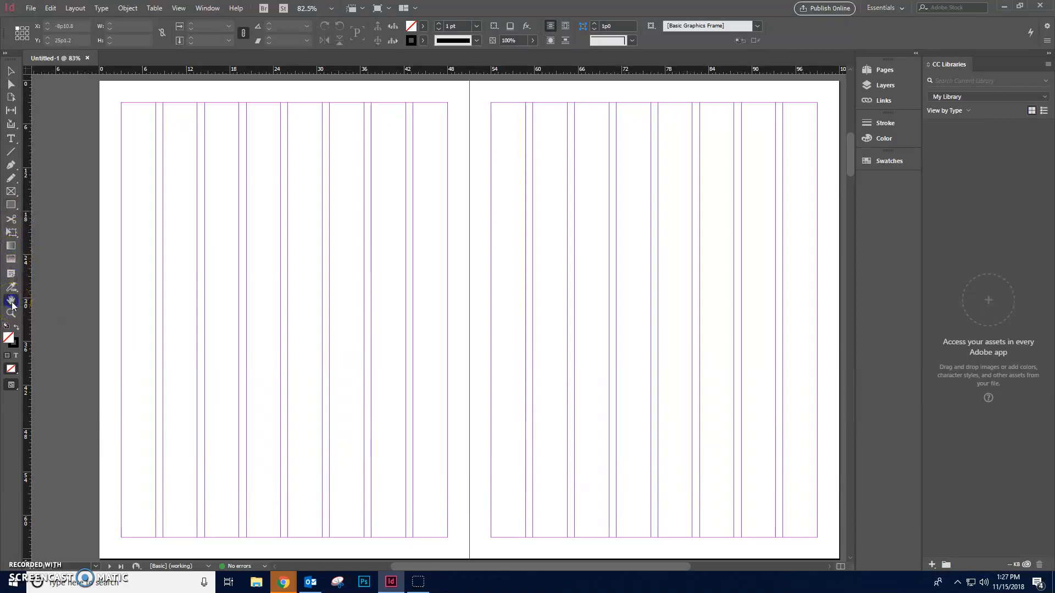
left_click_drag(346, 302, 321, 299)
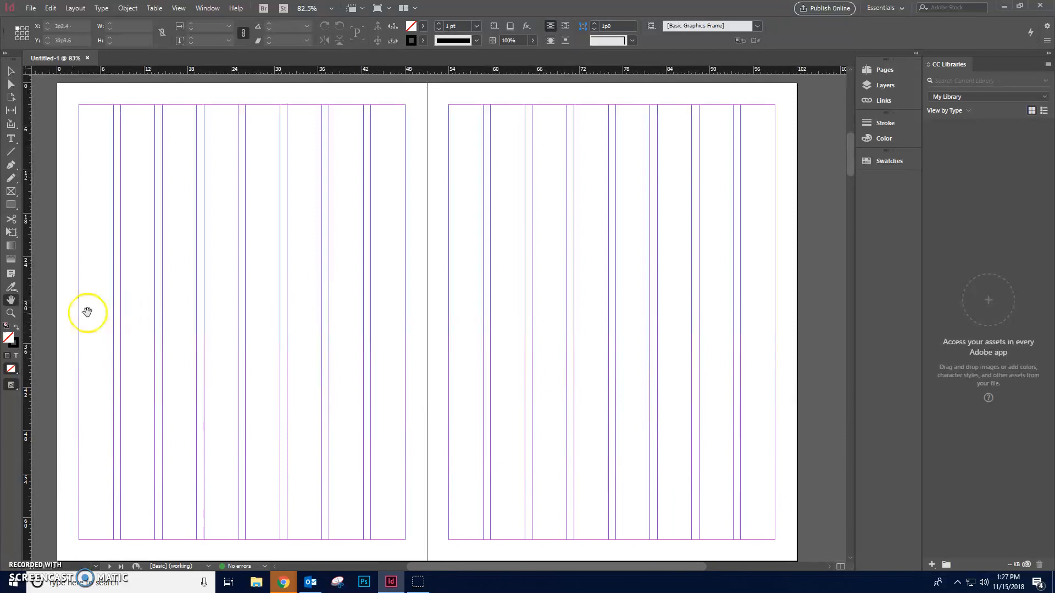
left_click(10, 314)
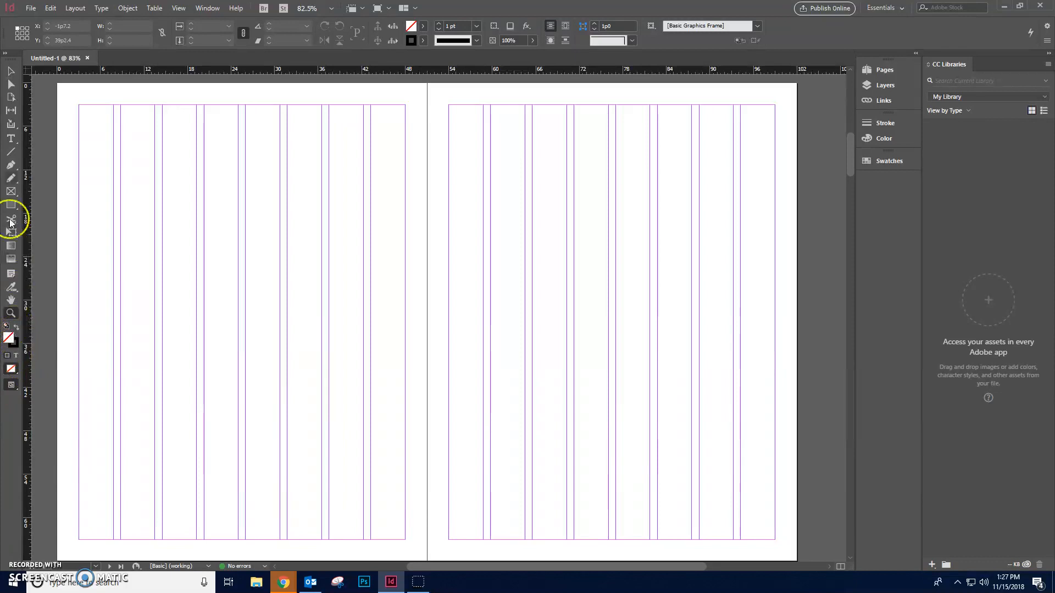
Draw a rectangular frame about 22p0 wide and 24p9.6 high from page 2's upper margin across its last four columns
left_click(11, 72)
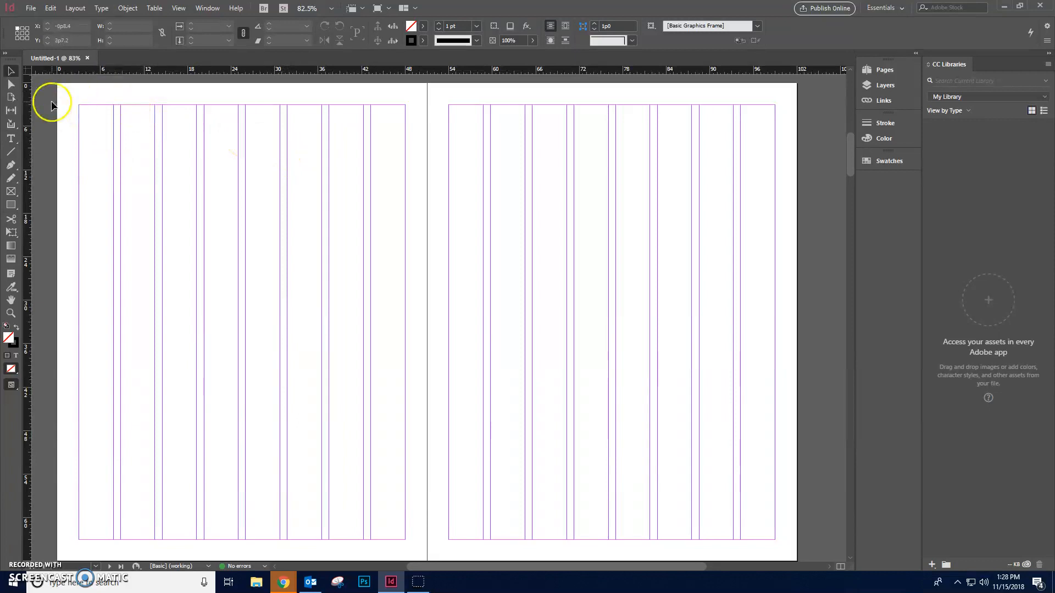
left_click(11, 192)
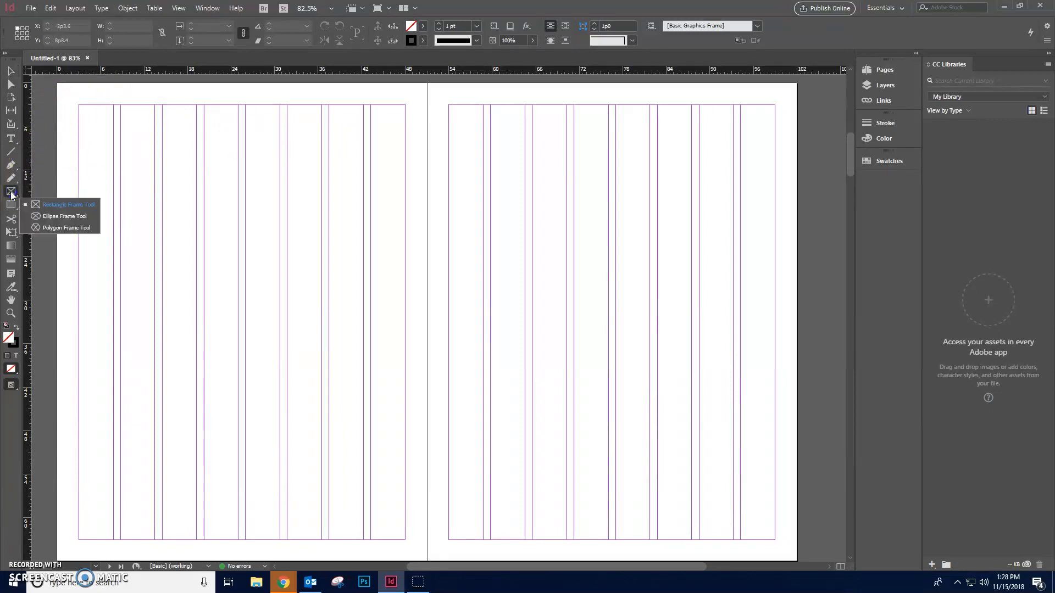
left_click(60, 206)
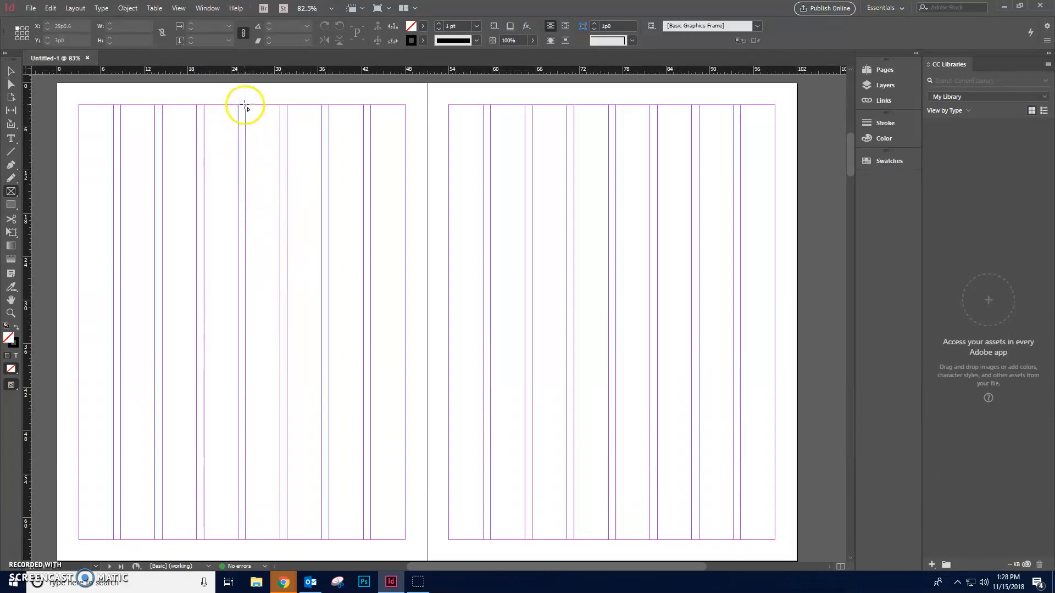
left_click_drag(246, 105, 404, 285)
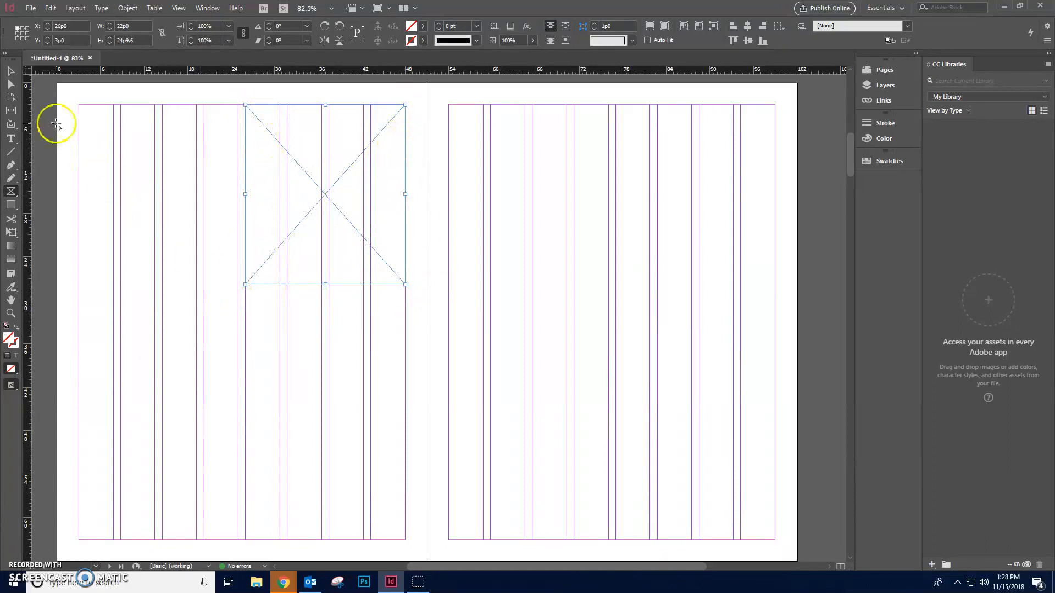
Narrow the frame to page 2's last three columns, about 16p3 wide, and set its height to 24p
left_click(11, 72)
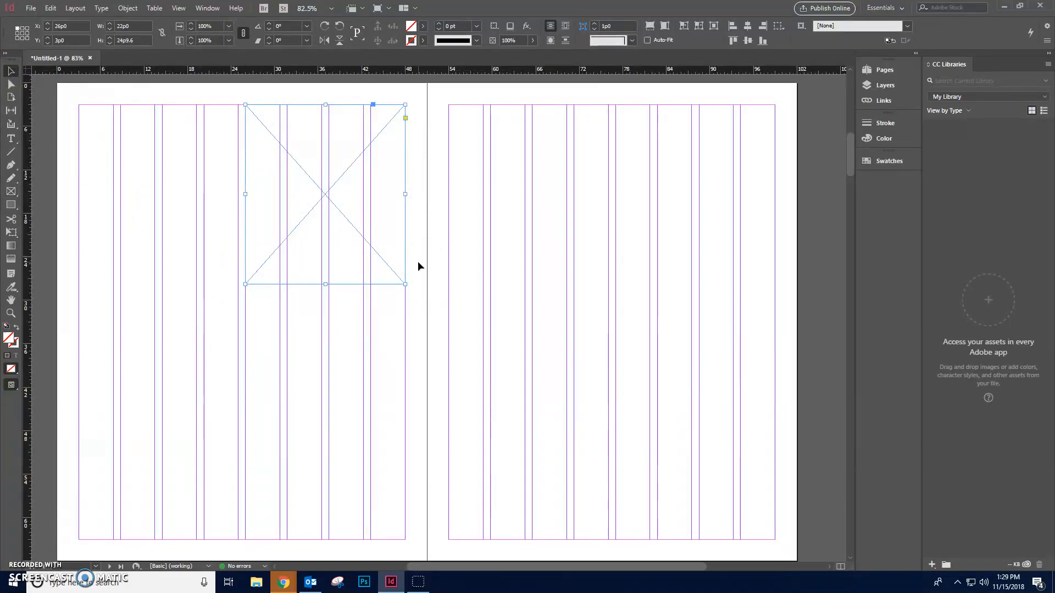
left_click(12, 71)
left_click_drag(245, 194, 286, 194)
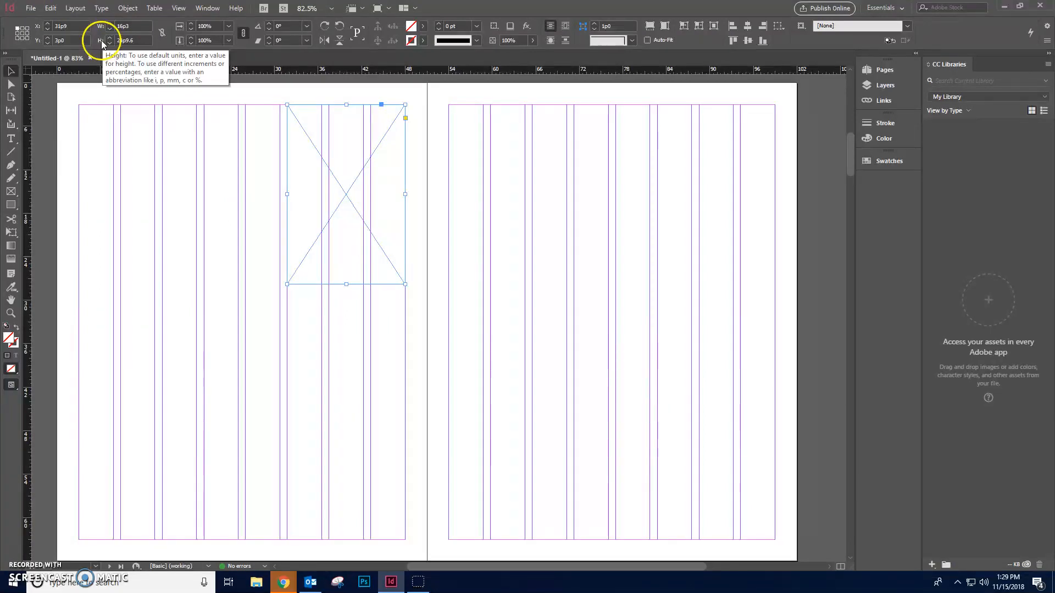
left_click(144, 41)
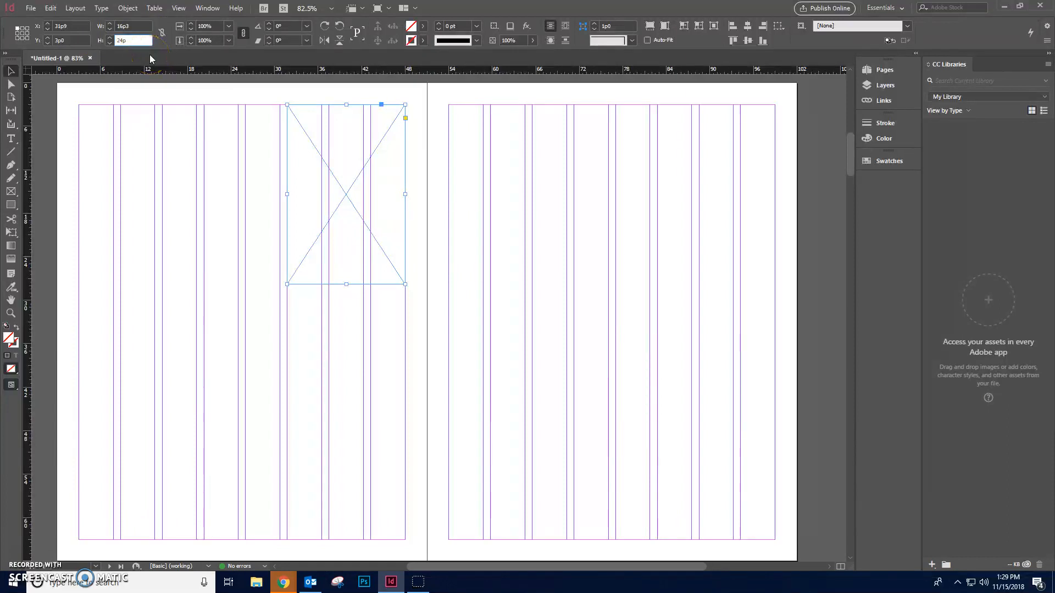
key("Return")
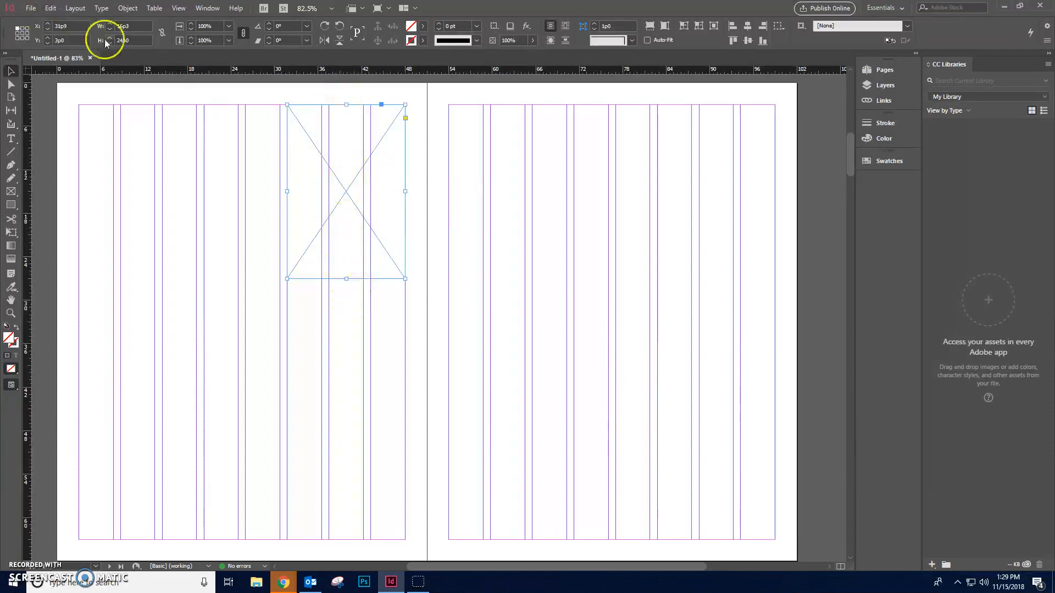
Try a frame height of 27p and set the height back to 24p
left_click(132, 41)
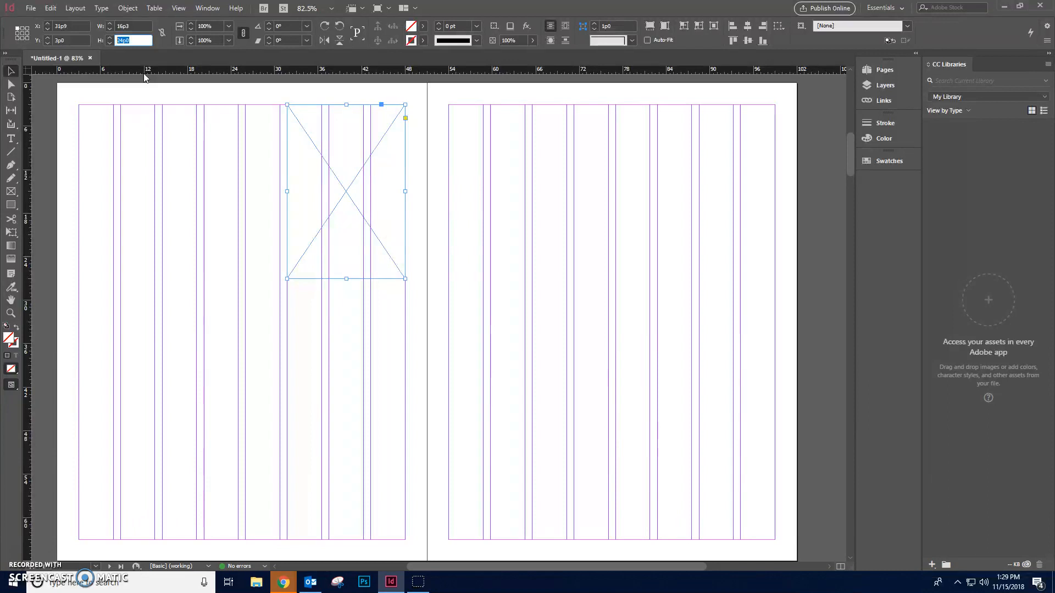
key("Return")
left_click(103, 39)
key("Return")
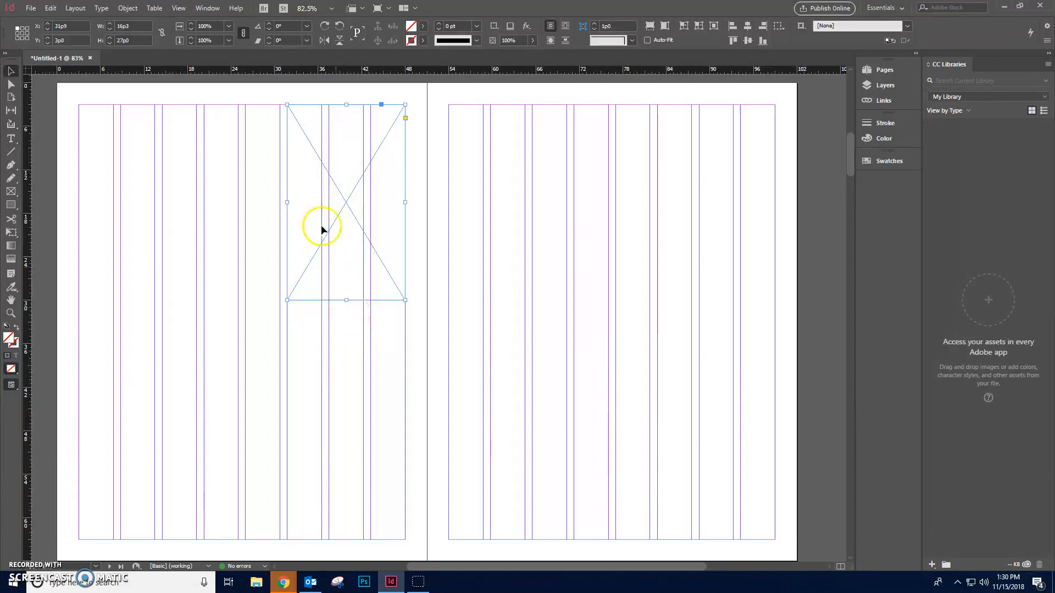
left_click_drag(132, 39, 112, 39)
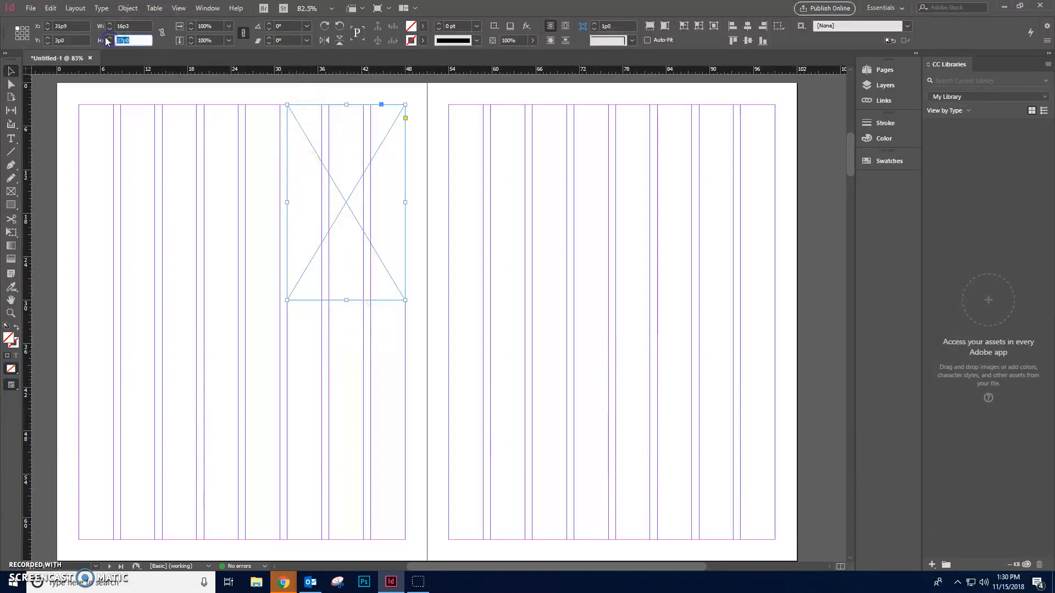
key("Return")
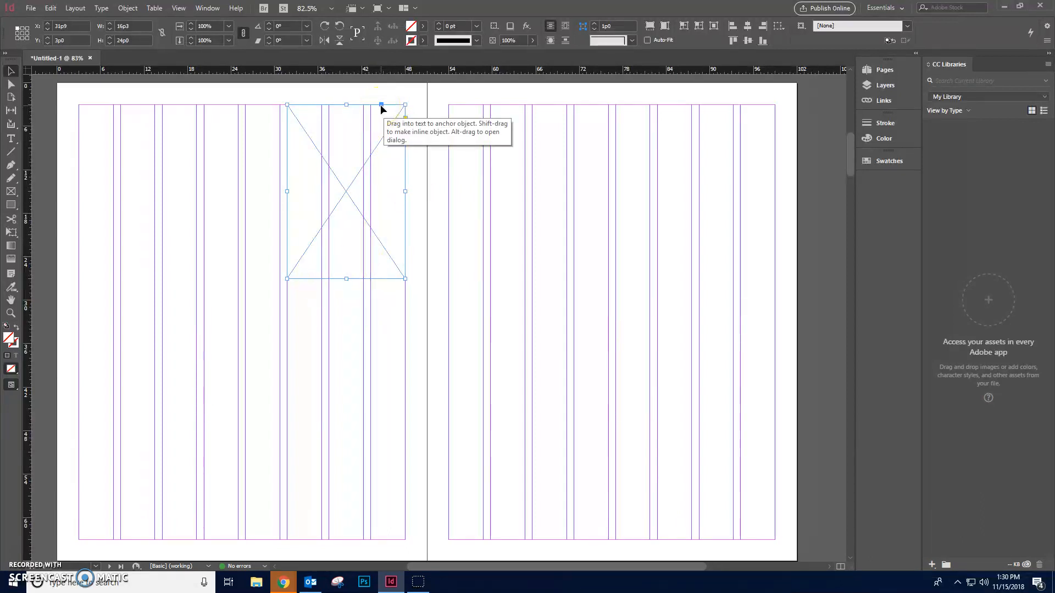
Try rounding all four frame corners by about 5p0.6, make them square again and deselect the frame
left_click(406, 131)
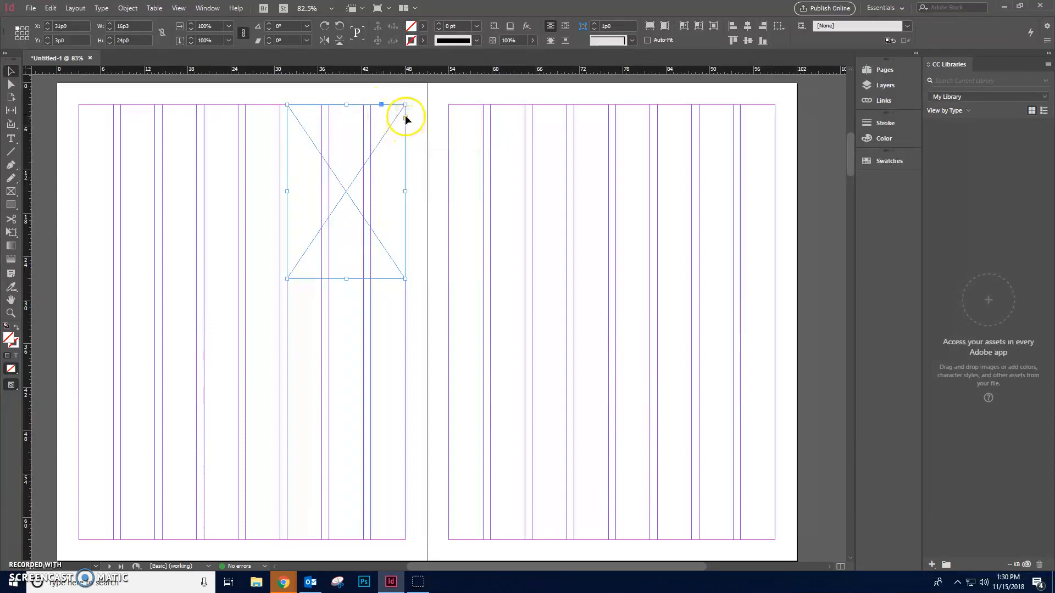
left_click(405, 117)
left_click_drag(405, 279, 408, 324)
left_click_drag(404, 279, 377, 290)
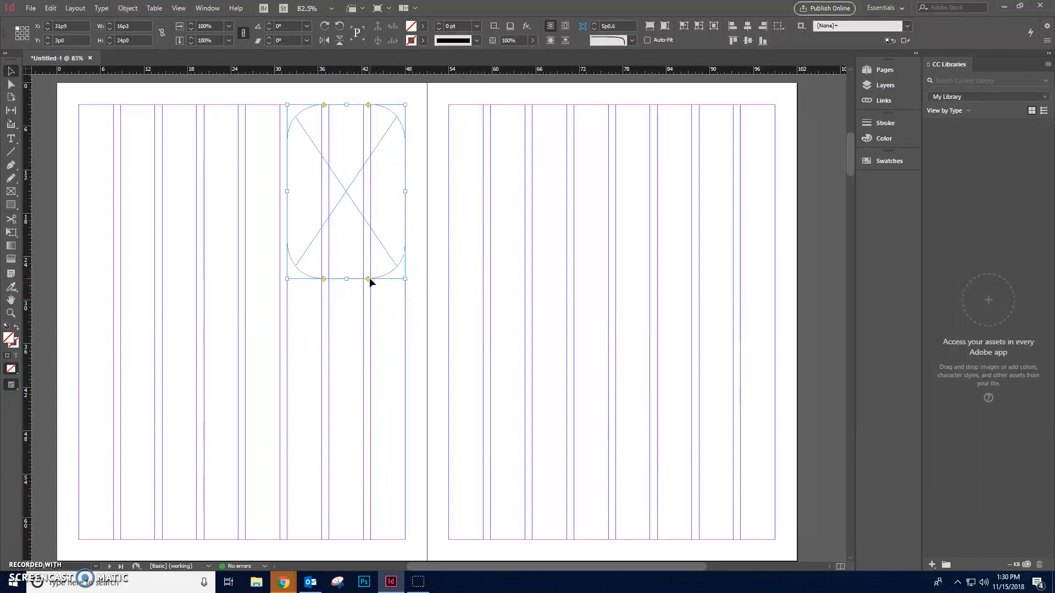
left_click_drag(367, 279, 418, 286)
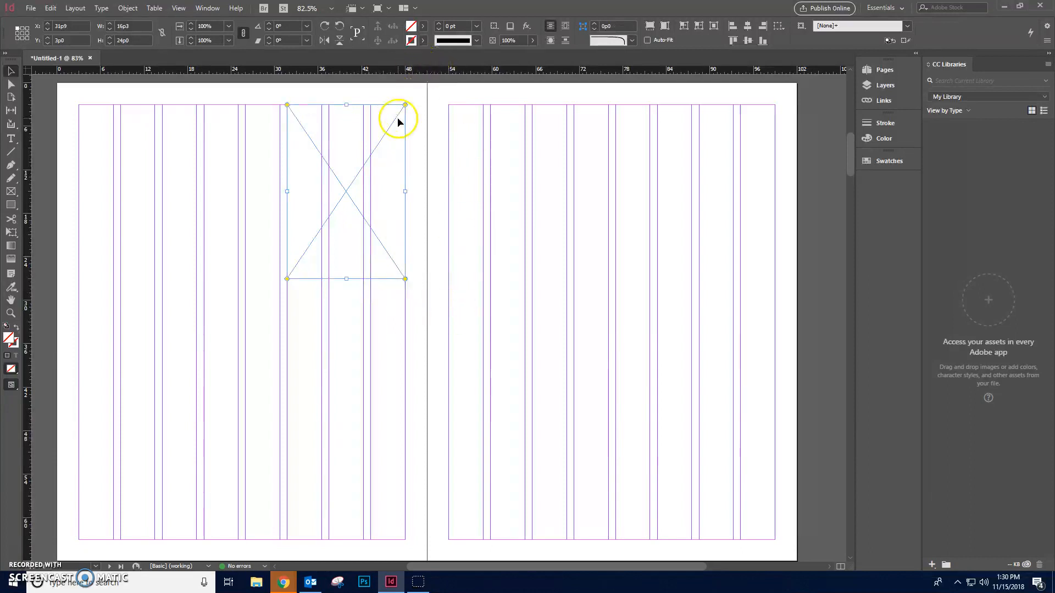
left_click(198, 128)
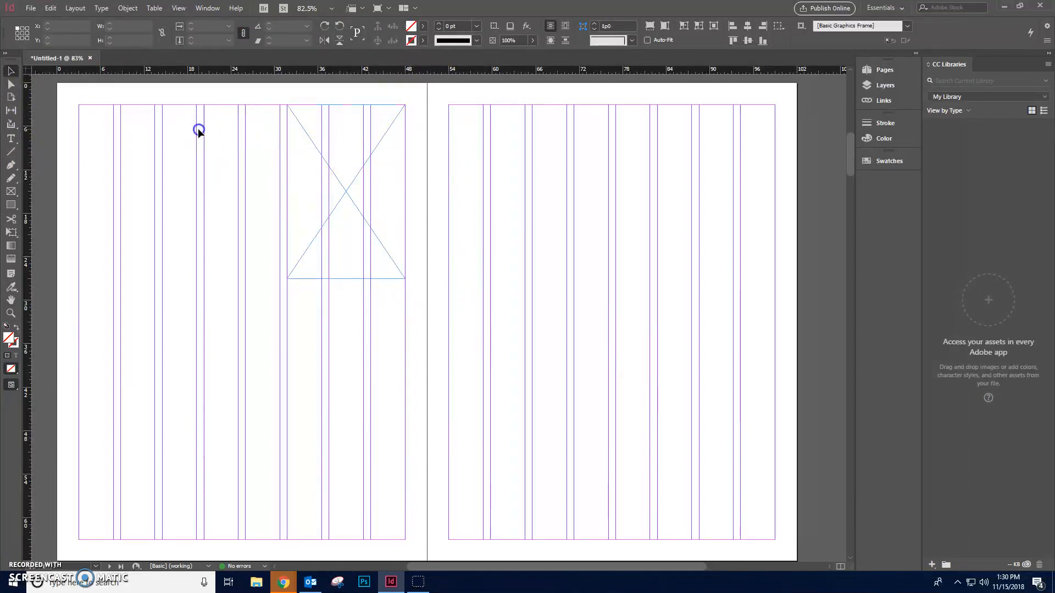
Select the frame and give it a near-black stroke chosen in the Color Picker
left_click(295, 128)
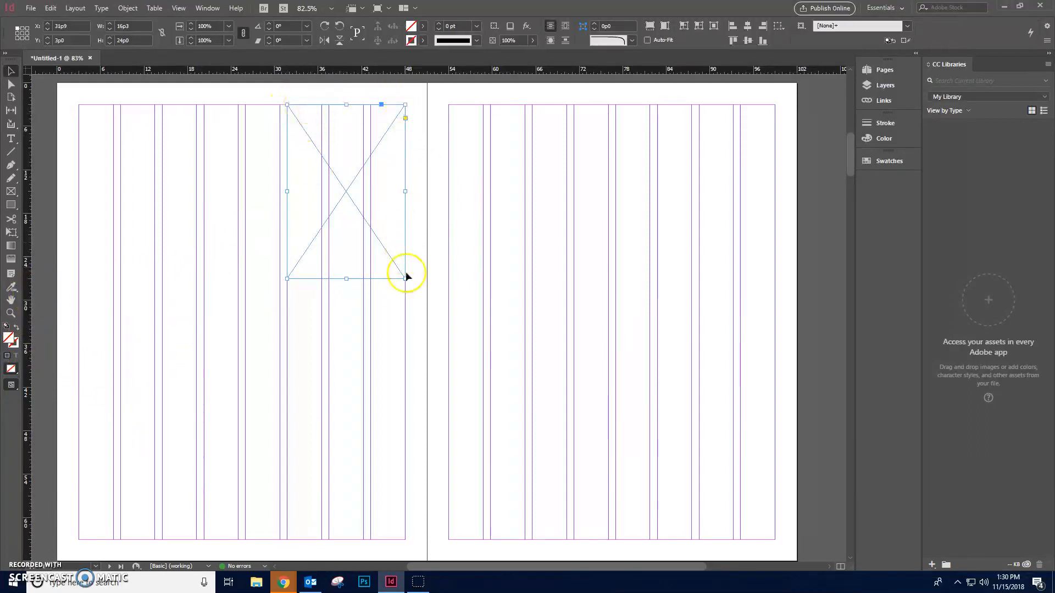
left_click(8, 340)
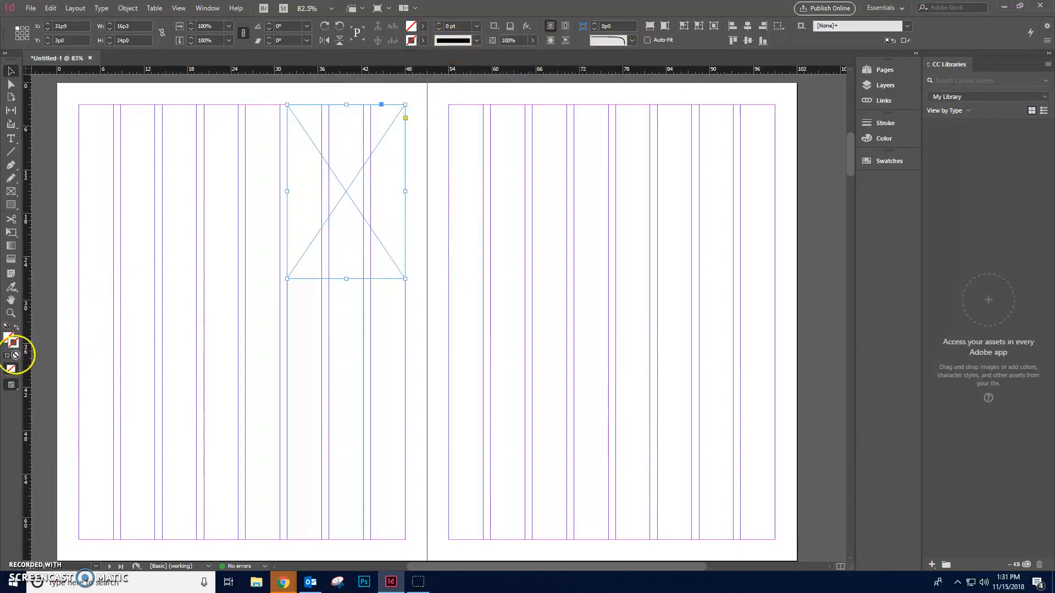
double_click(13, 346)
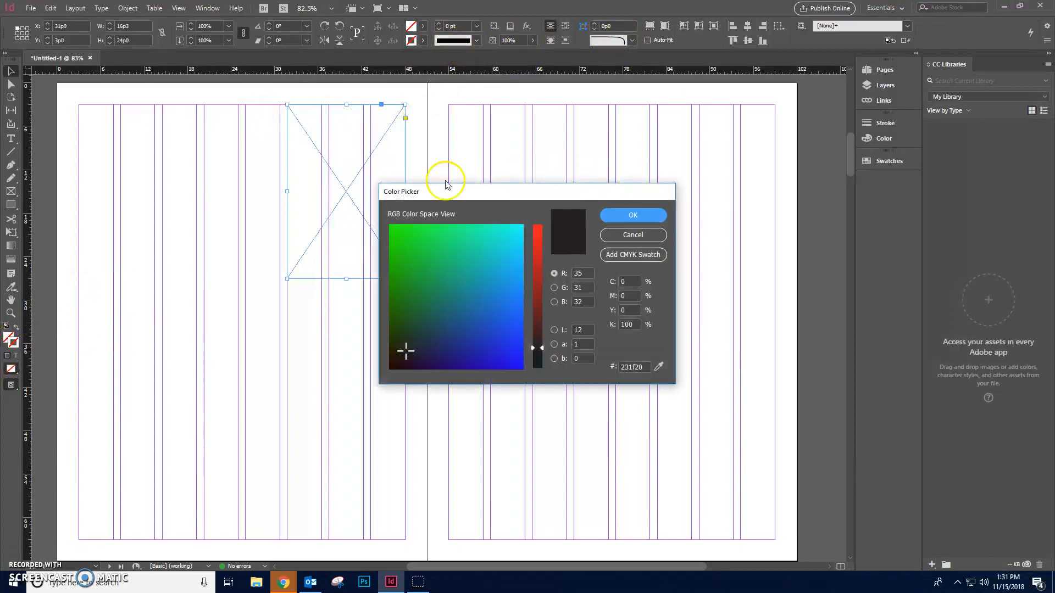
left_click_drag(488, 351, 366, 387)
left_click(649, 214)
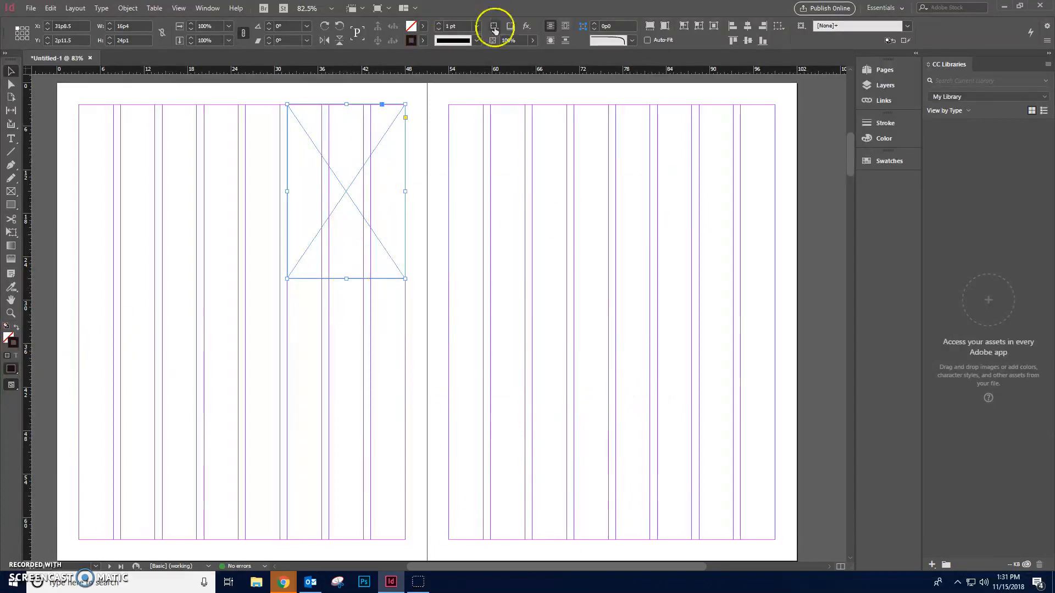
Check the available stroke types, set the frame's stroke weight to 3 pt and deselect the frame
left_click(477, 41)
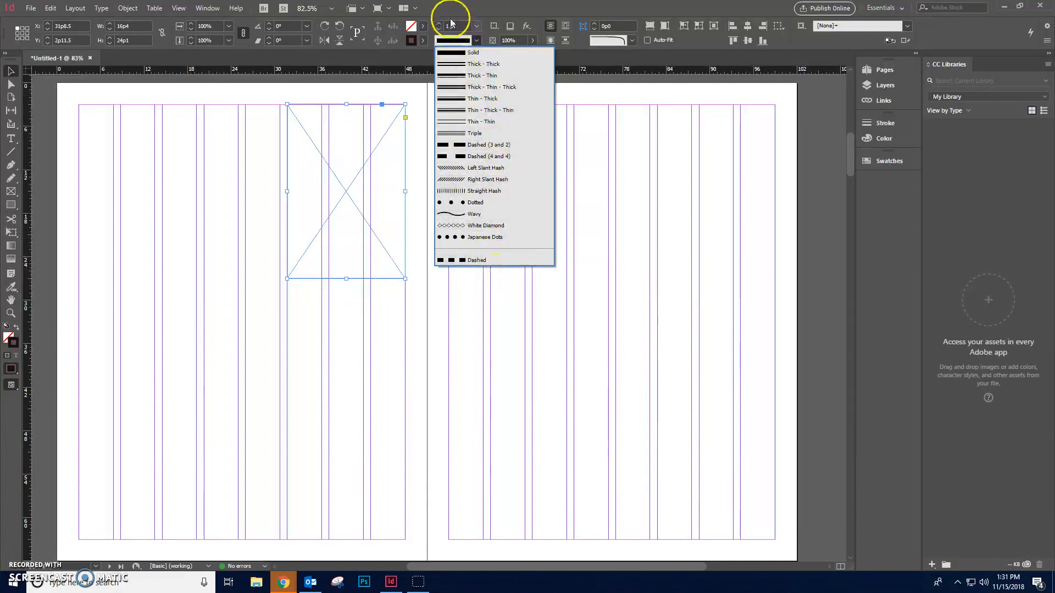
left_click(465, 39)
left_click(477, 26)
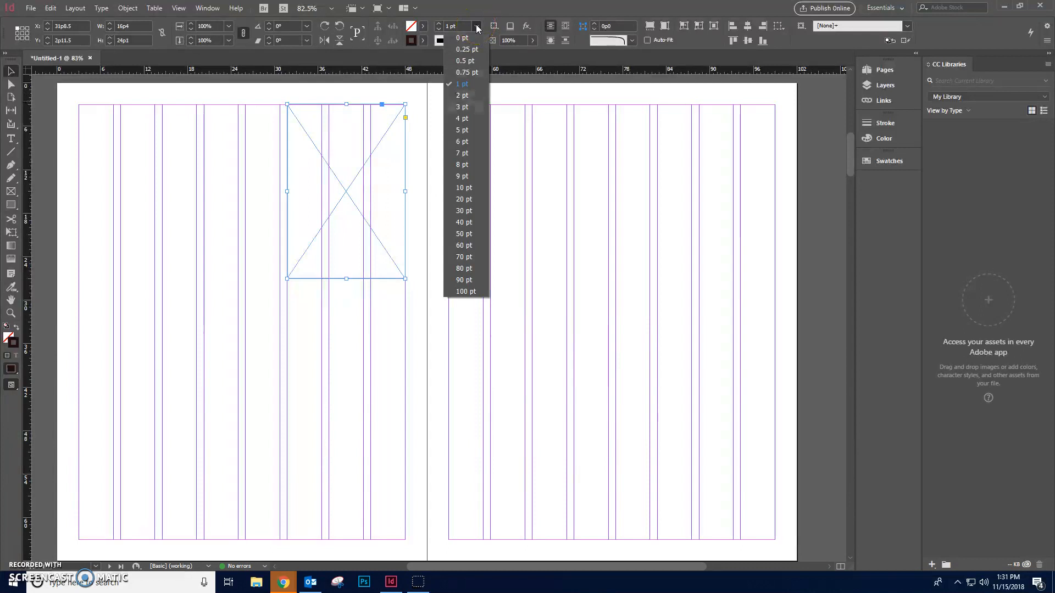
left_click(470, 107)
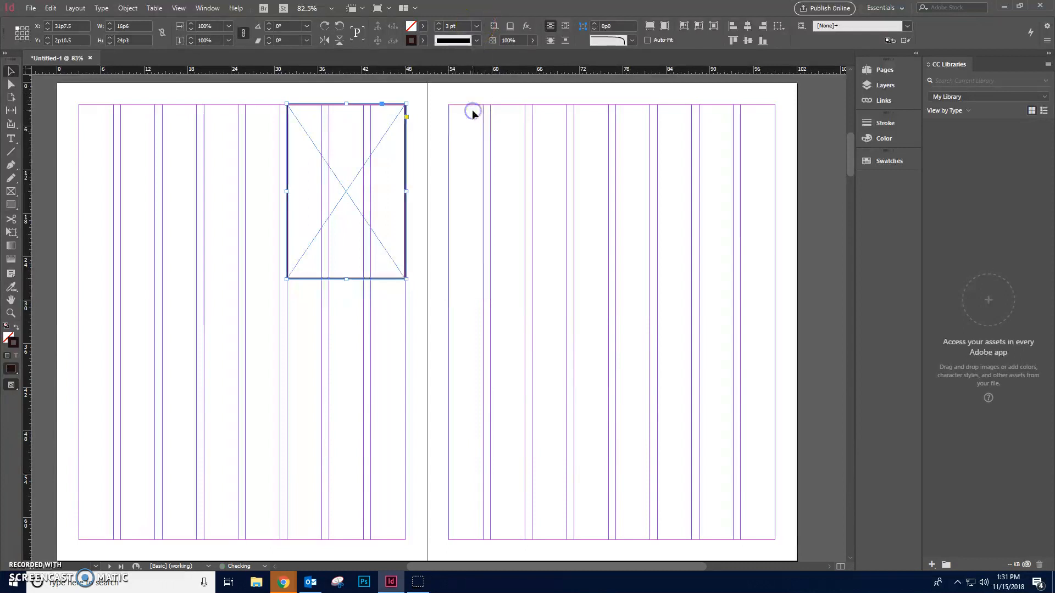
left_click(414, 179)
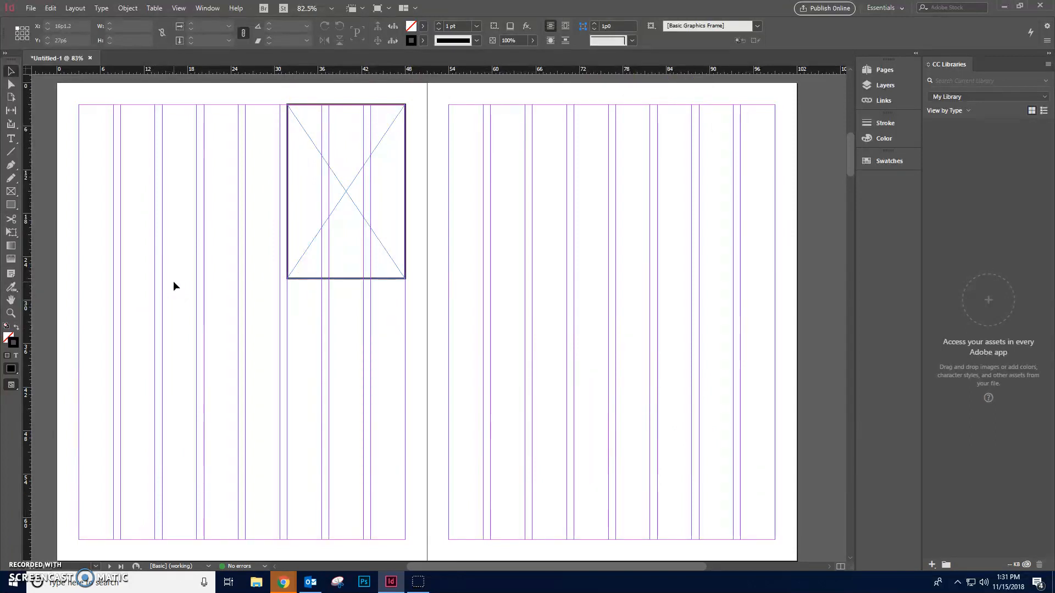
View the spread without guides in Preview screen mode and return to Normal mode
left_click(178, 7)
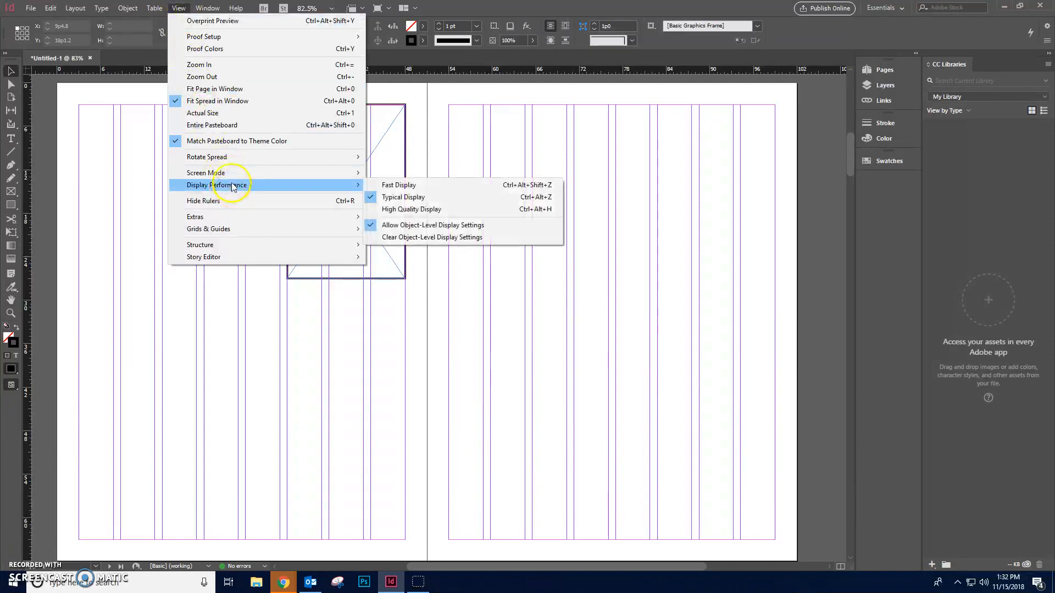
mouse_move(233, 181)
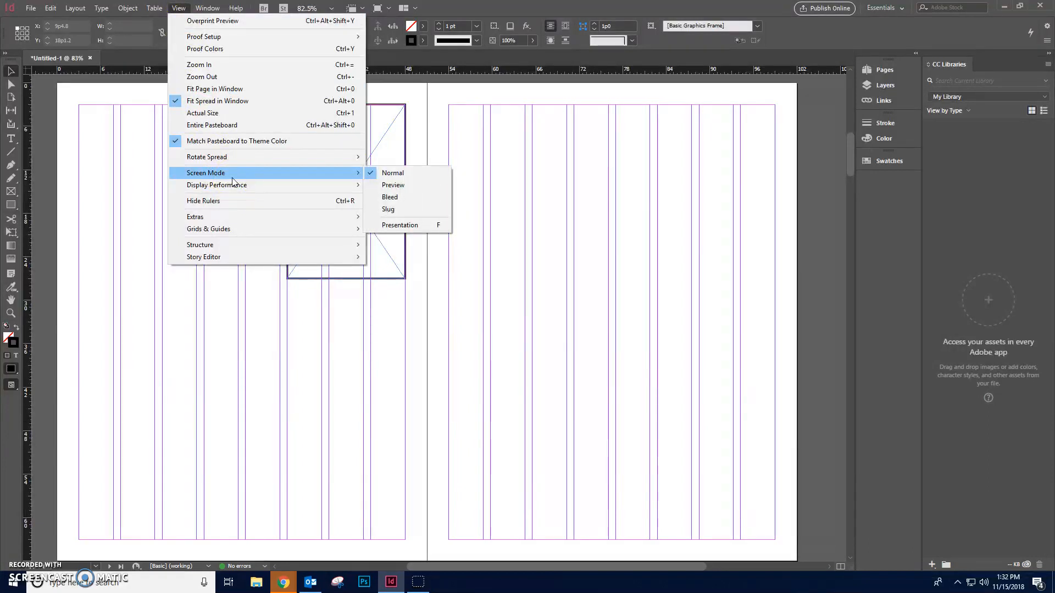
left_click(410, 187)
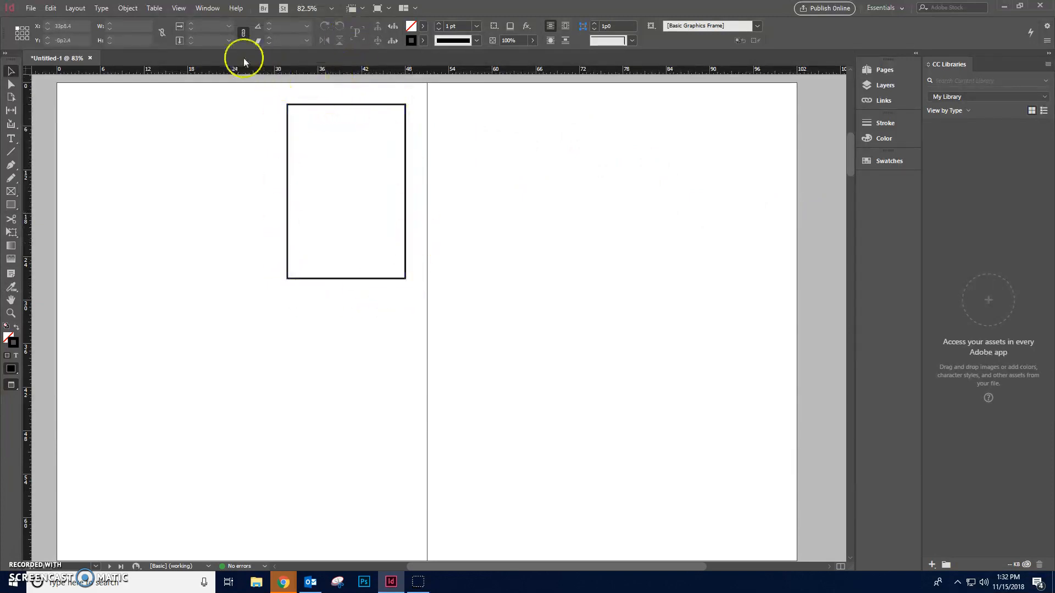
left_click(179, 9)
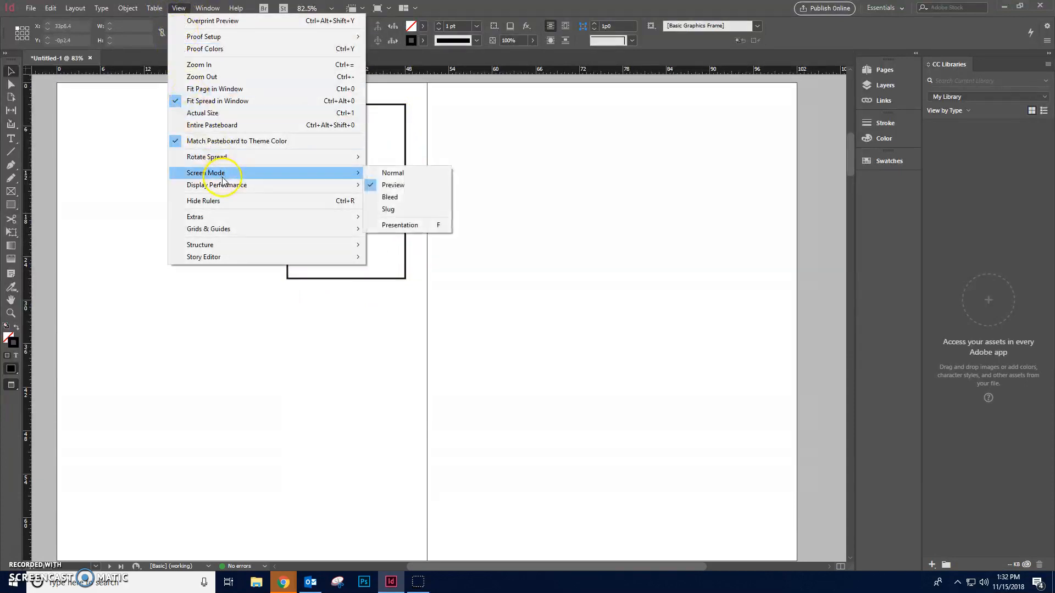
left_click(399, 173)
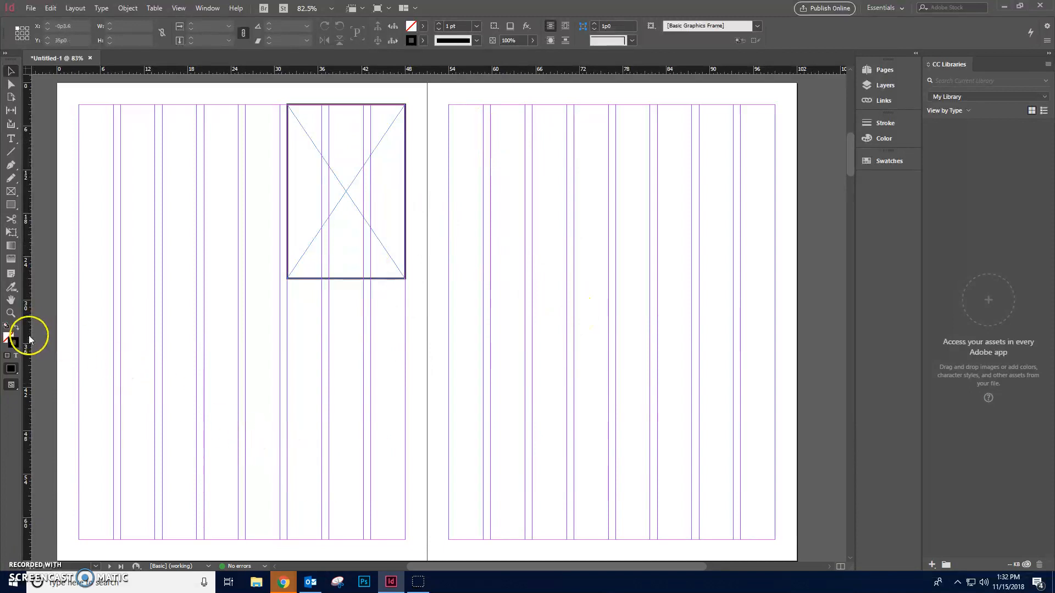
left_click(14, 342)
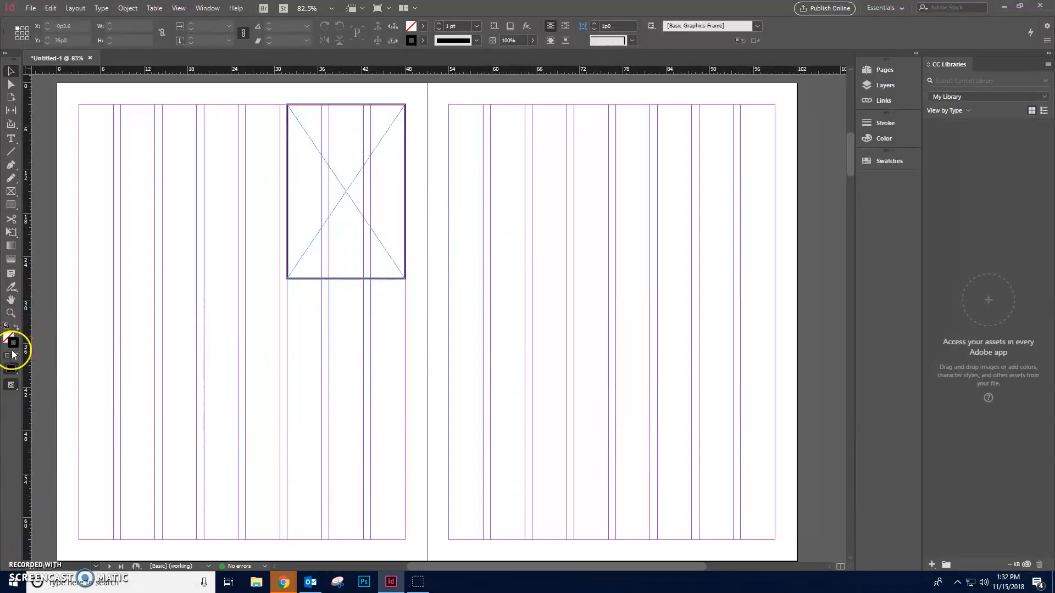
left_click(8, 337)
left_click(15, 344)
left_click(10, 336)
Draw a rectangle frame about 16p3 wide and 14p6 high across the three columns beside page 2's existing frame
left_click(11, 191)
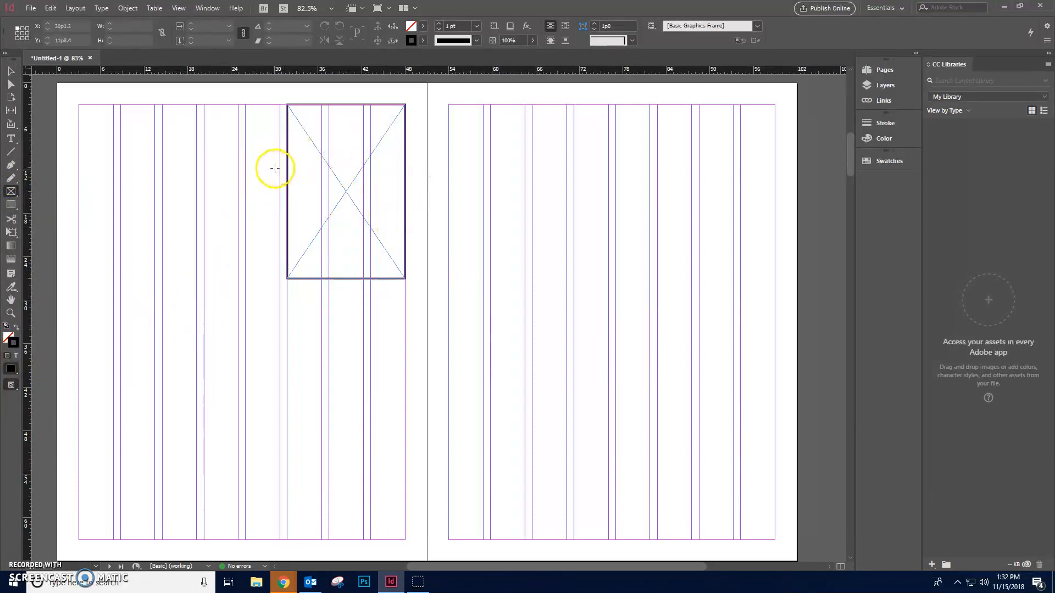
left_click_drag(280, 175, 162, 286)
left_click_drag(161, 286, 162, 279)
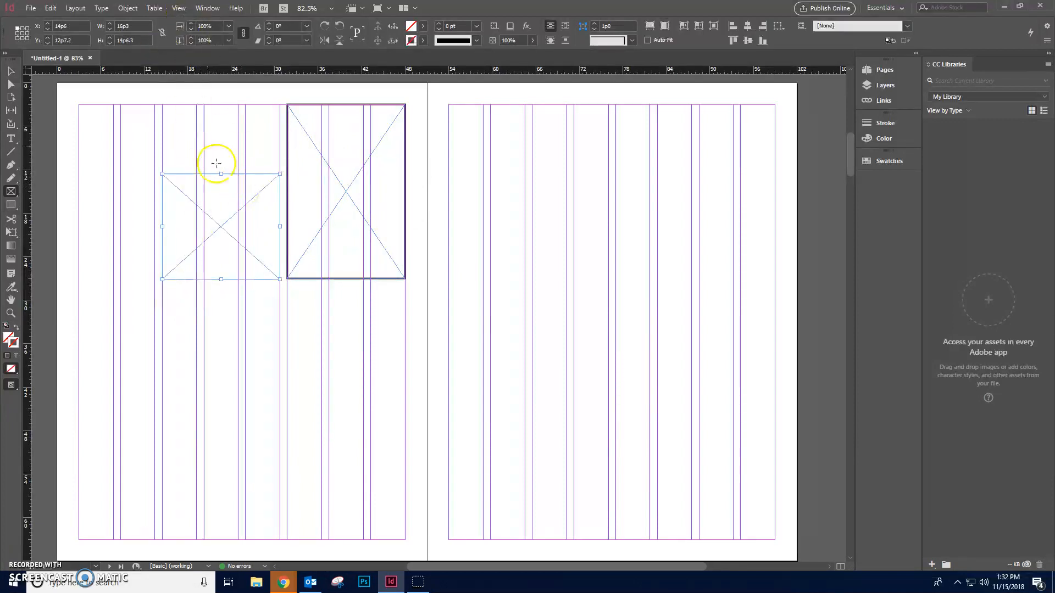
Set the new frame's height to 14p and move it down until its bottom edge lines up with the neighbouring frame's
left_click(12, 71)
mouse_move(220, 280)
left_mouse_down()
mouse_move(223, 299)
mouse_move(225, 279)
left_mouse_up()
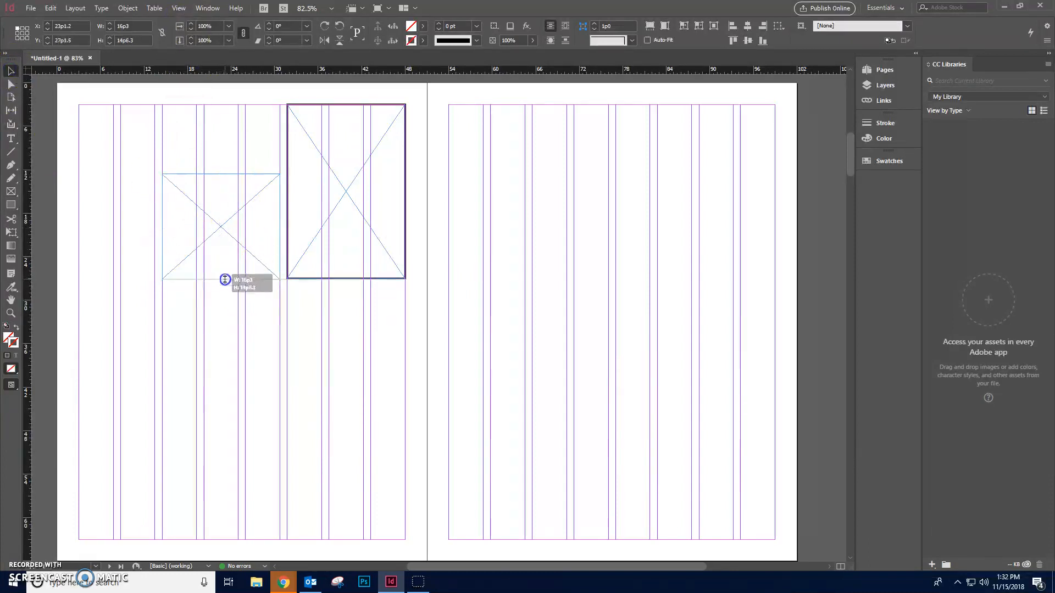
left_click_drag(225, 279, 225, 280)
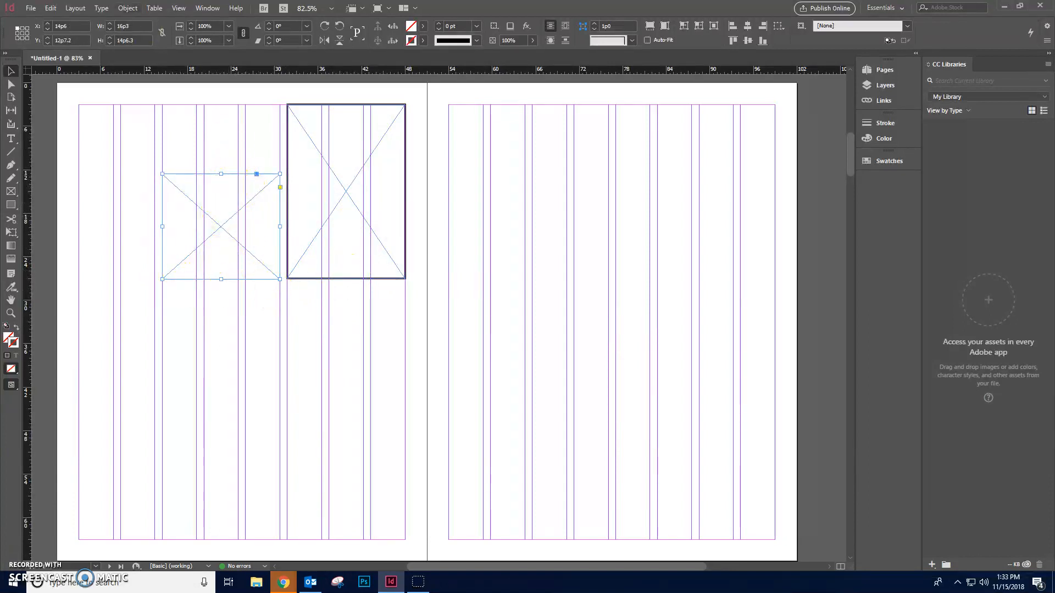
left_click(110, 41)
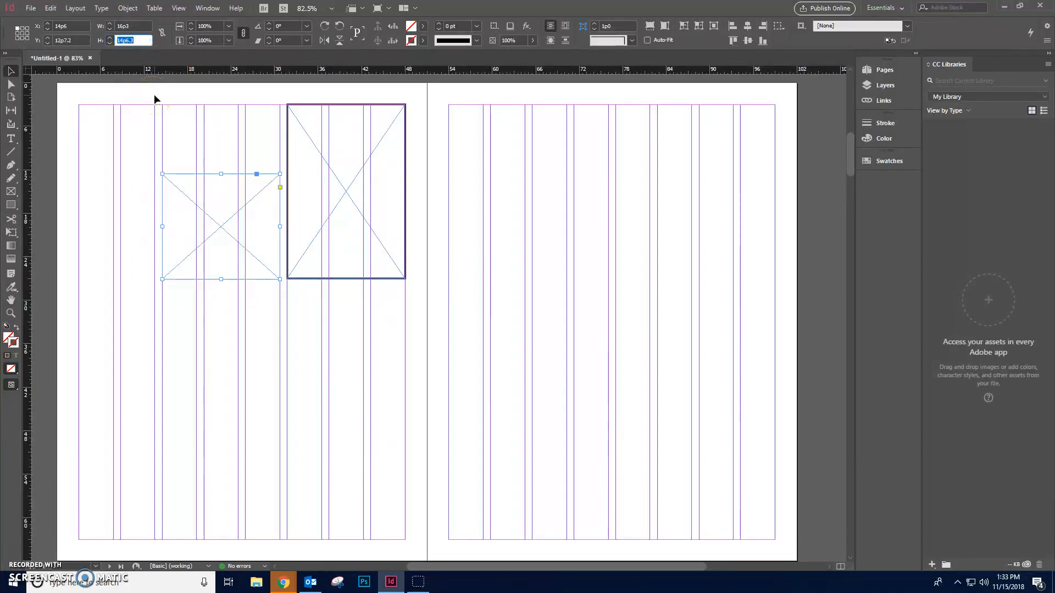
type("14")
key("Return")
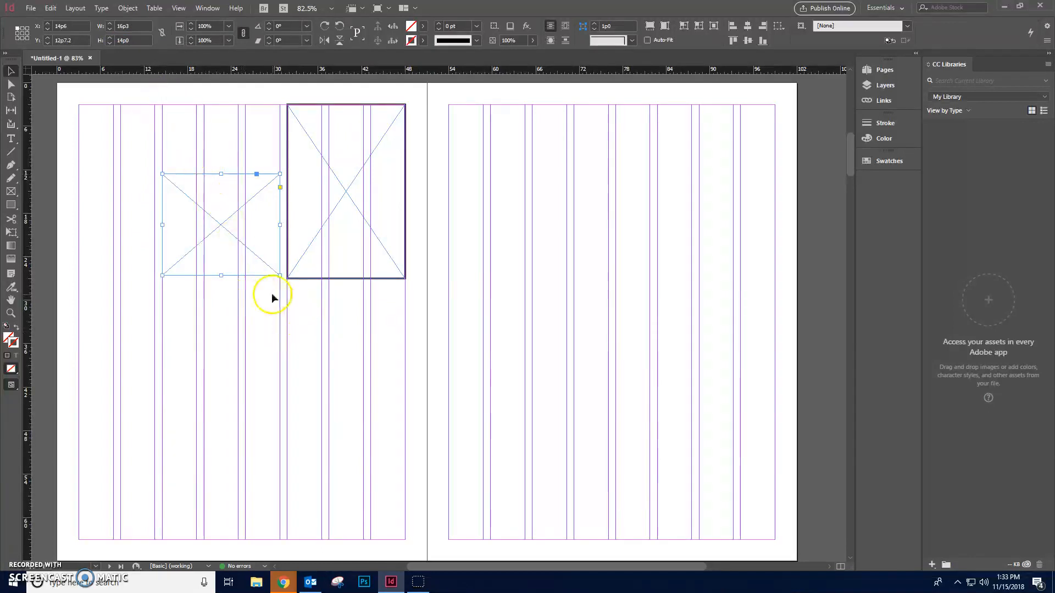
mouse_move(221, 226)
left_mouse_down()
mouse_move(221, 255)
mouse_move(223, 198)
mouse_move(223, 234)
left_mouse_up()
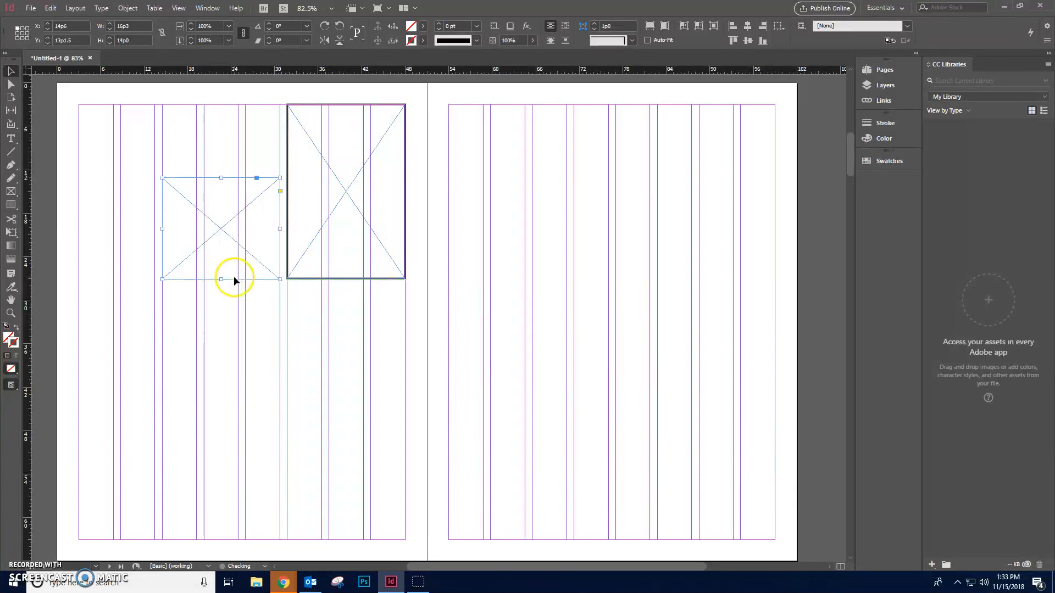
left_click(304, 299)
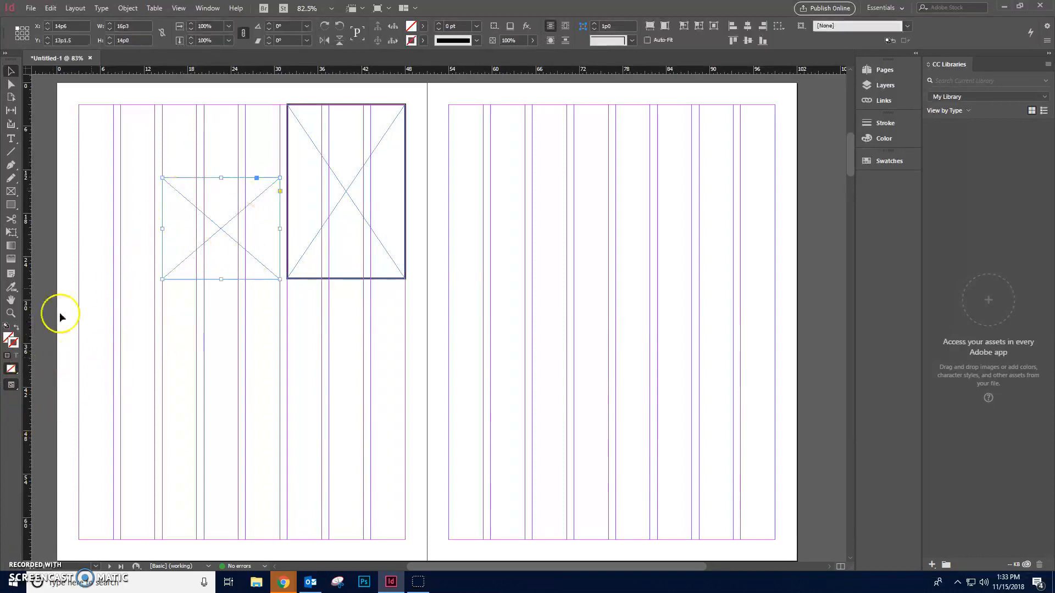
Give the second frame a near-black stroke (#230000) with a 3 pt weight and deselect it
double_click(14, 343)
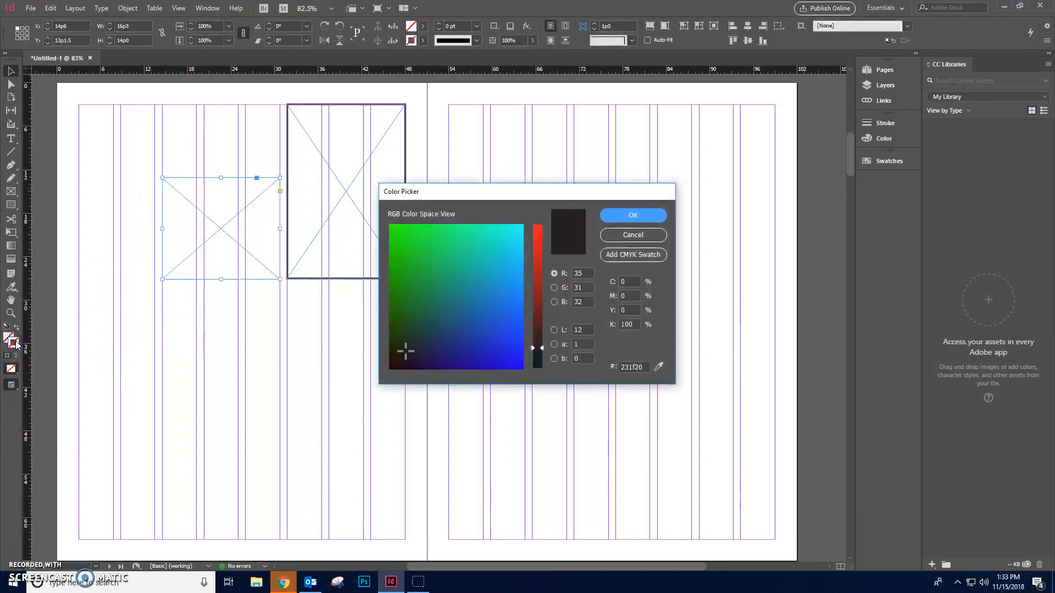
left_click_drag(400, 336, 363, 384)
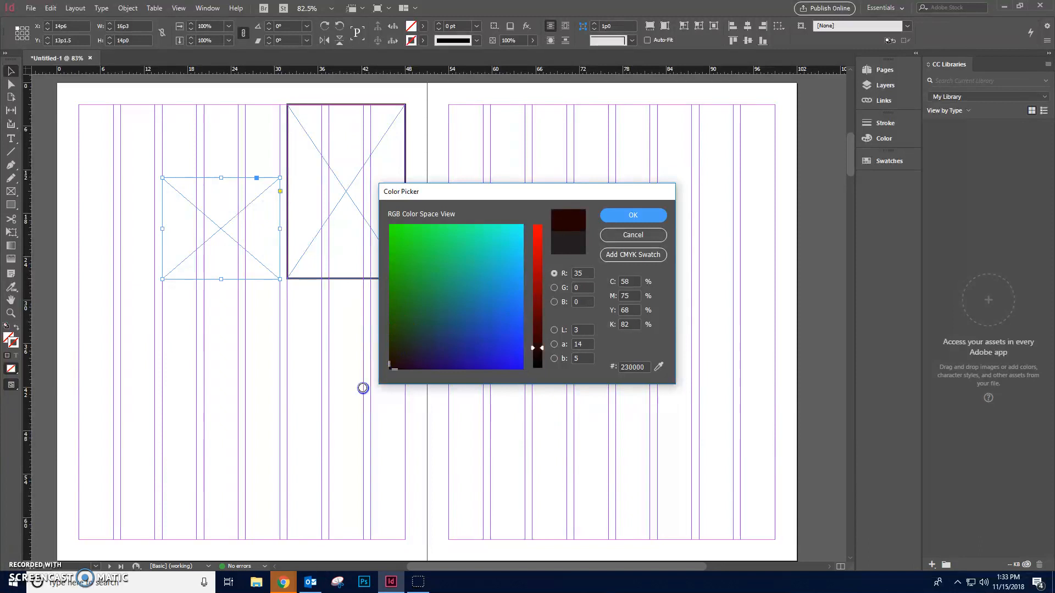
left_click(632, 214)
left_click(477, 28)
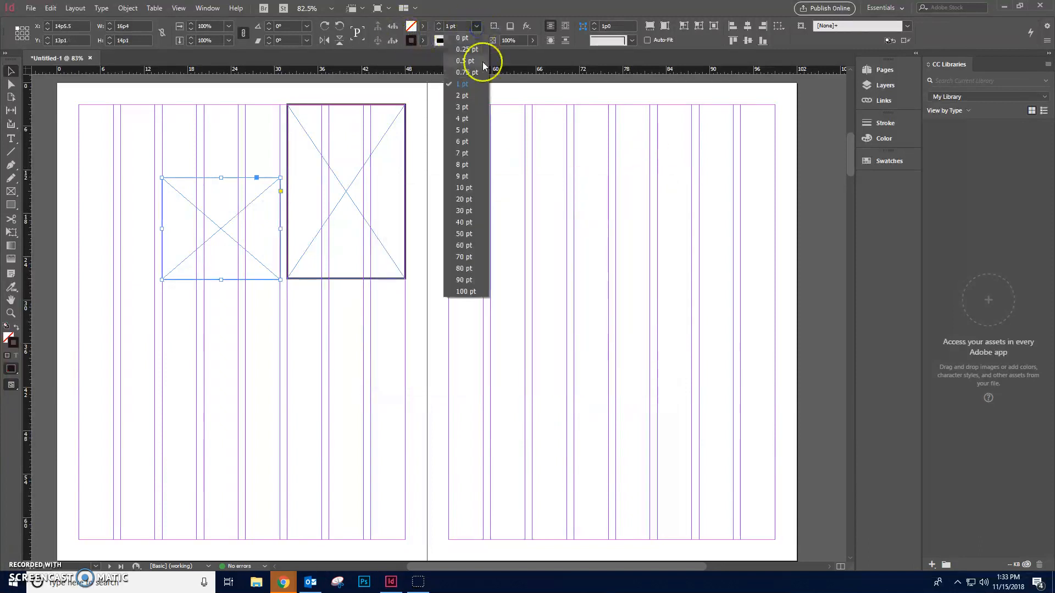
left_click(474, 110)
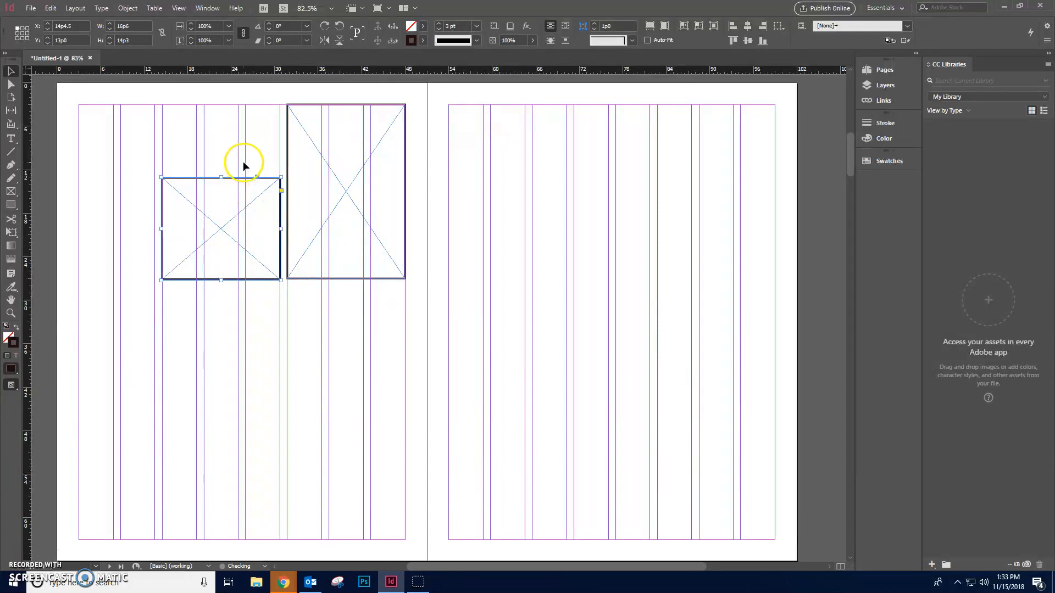
left_click(257, 156)
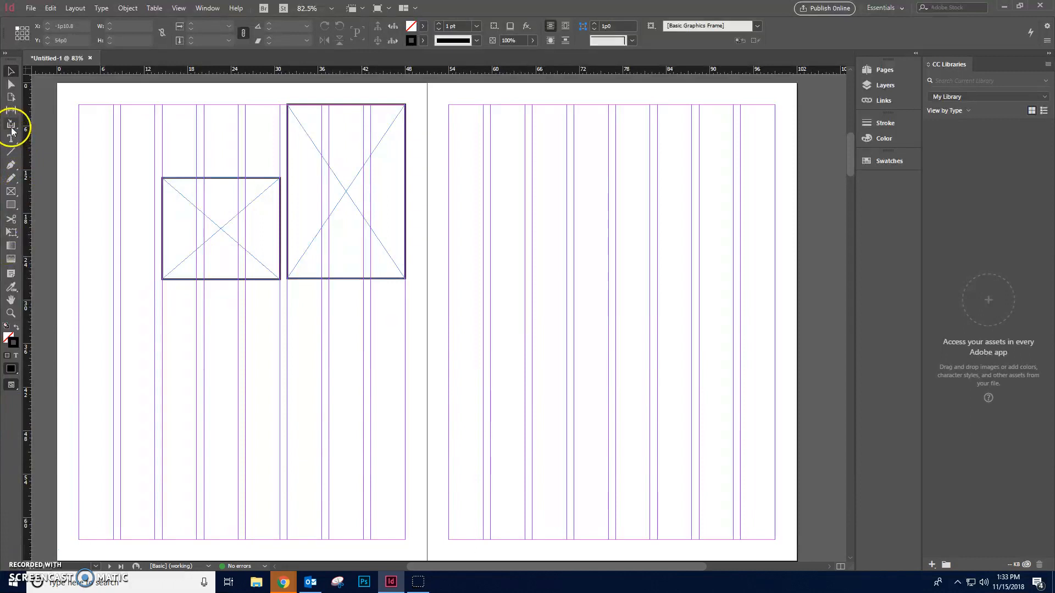
Set the default stroke weight to 3 pt and draw a rectangle frame about 11p by 14p7.5 over the facing page's first two columns
left_click(13, 195)
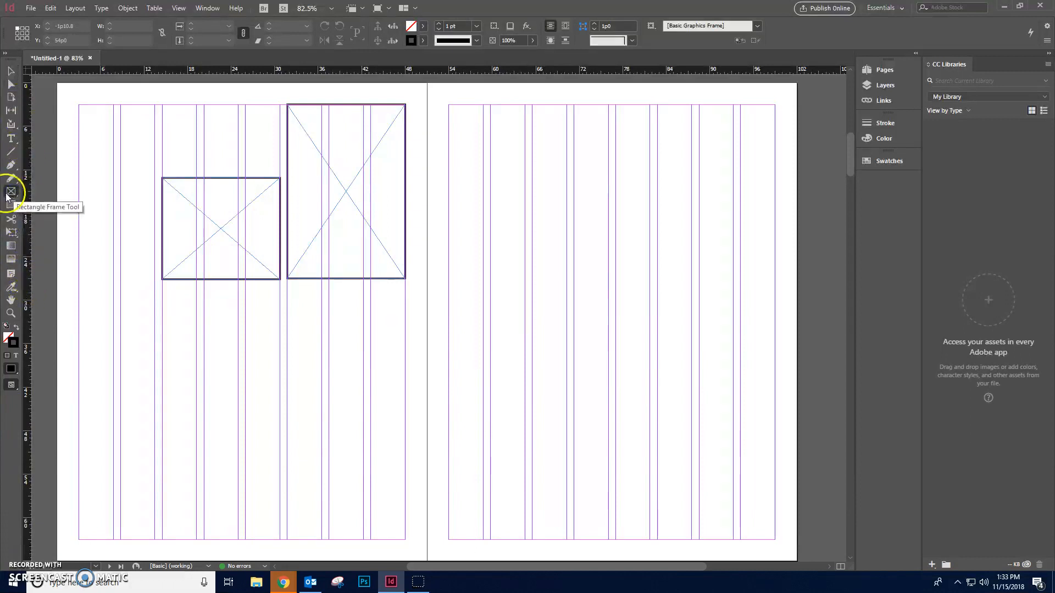
left_click(477, 26)
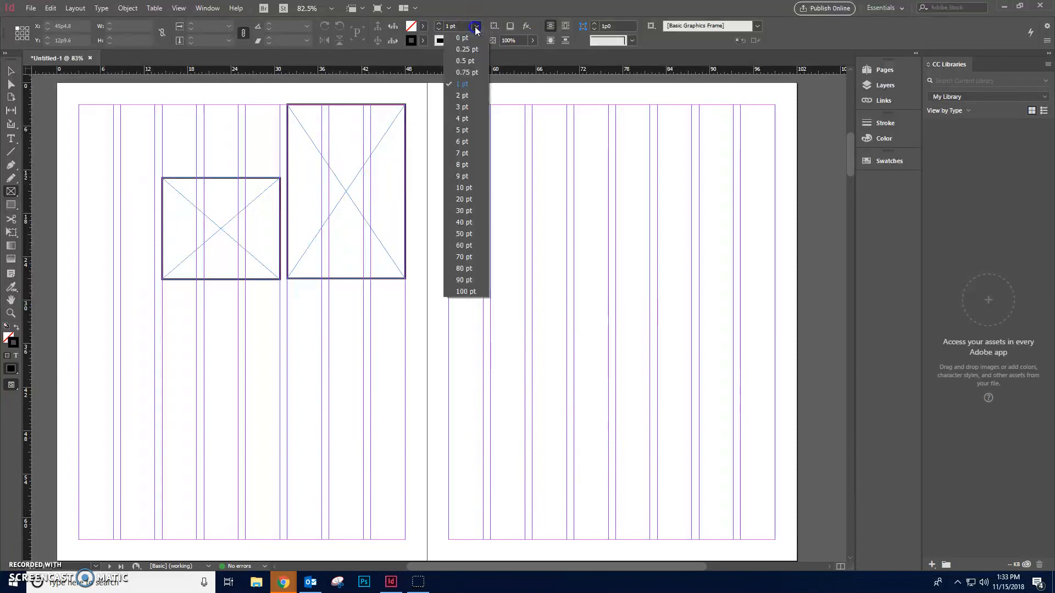
left_click(475, 107)
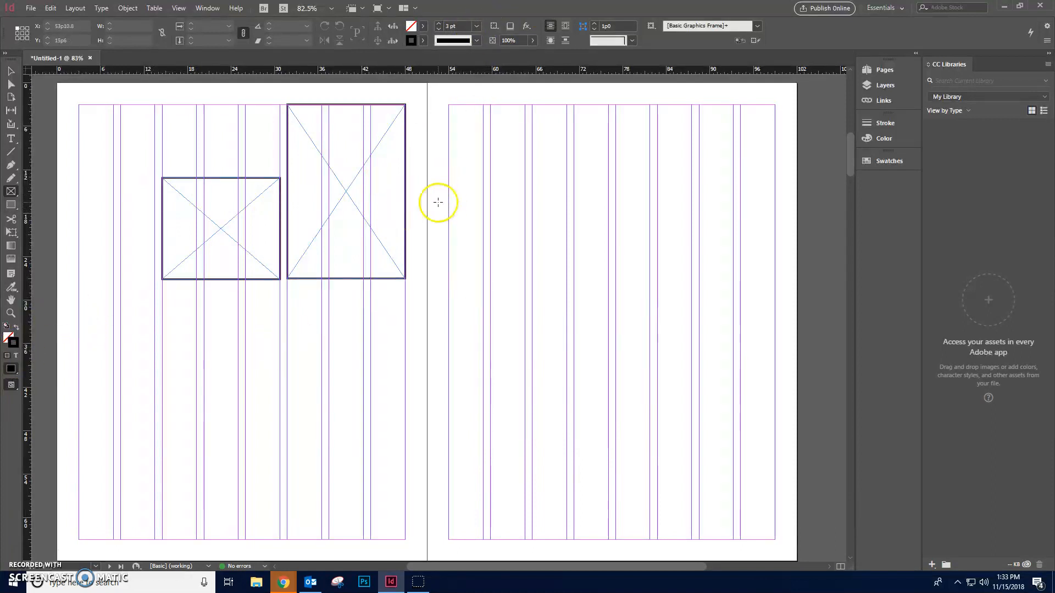
mouse_move(448, 174)
left_mouse_down()
mouse_move(528, 252)
mouse_move(536, 273)
mouse_move(528, 280)
left_mouse_up()
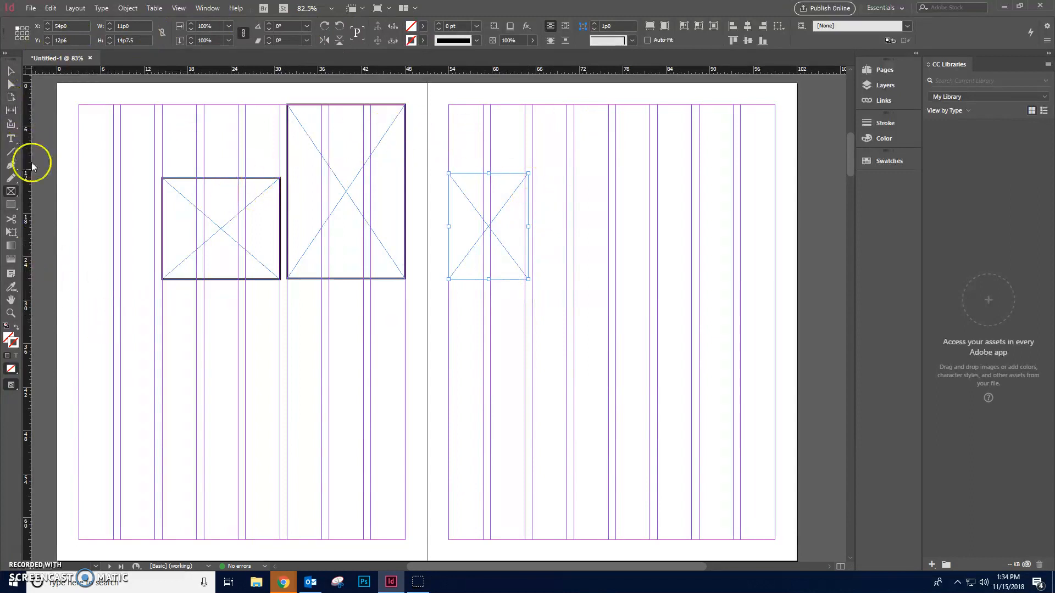
Give the facing page's frame a near-black stroke (#230000) with a 3 pt weight
double_click(13, 343)
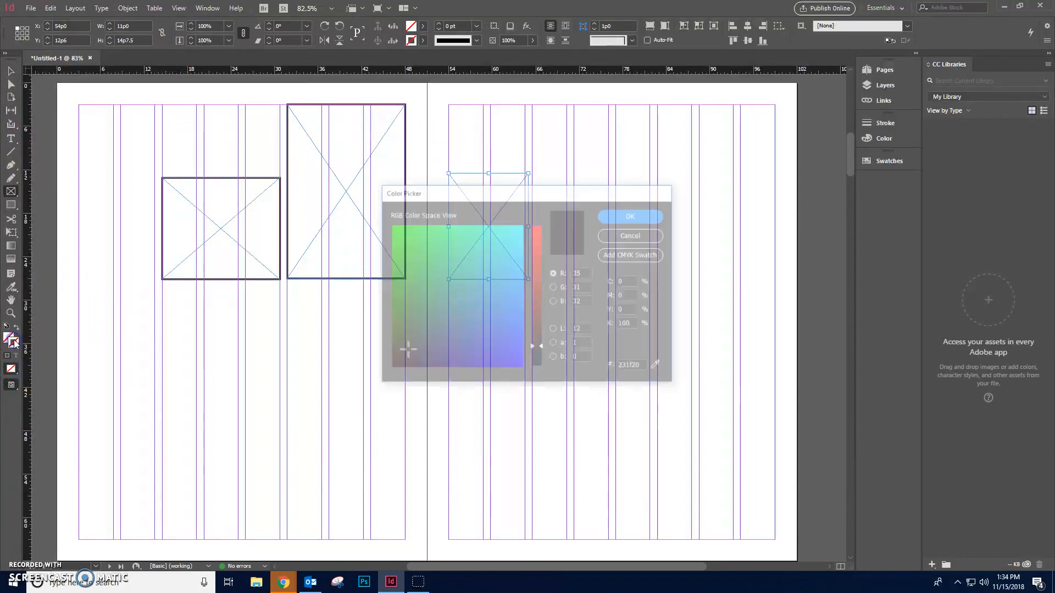
left_click_drag(445, 330, 369, 377)
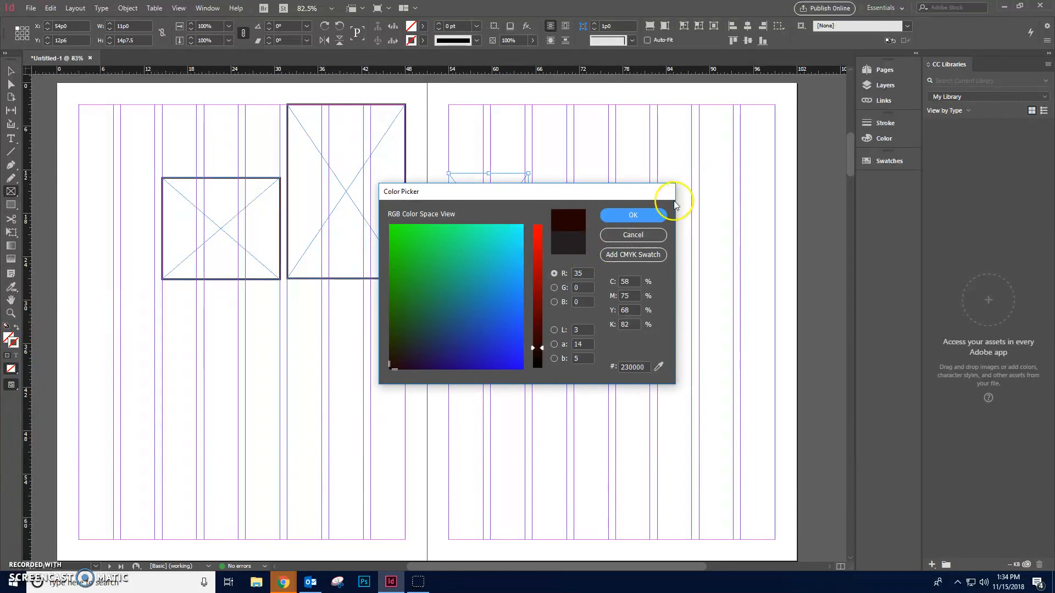
left_click(648, 214)
left_click(477, 26)
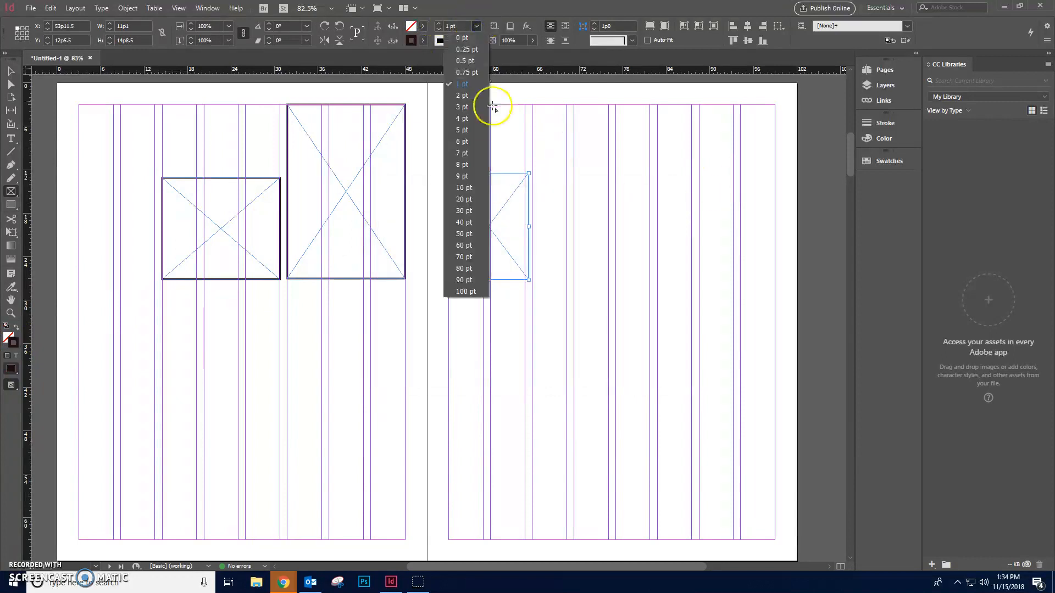
left_click(466, 106)
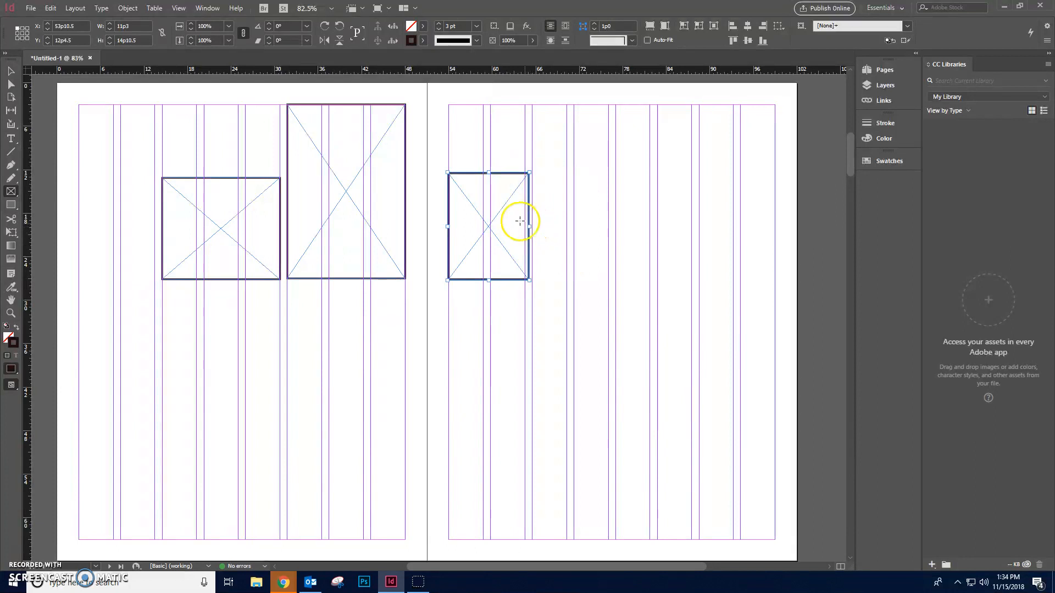
Fit the facing page's frame to the first two columns, about 10p6 wide, and raise its top edge to about 19p8 high
left_click(12, 73)
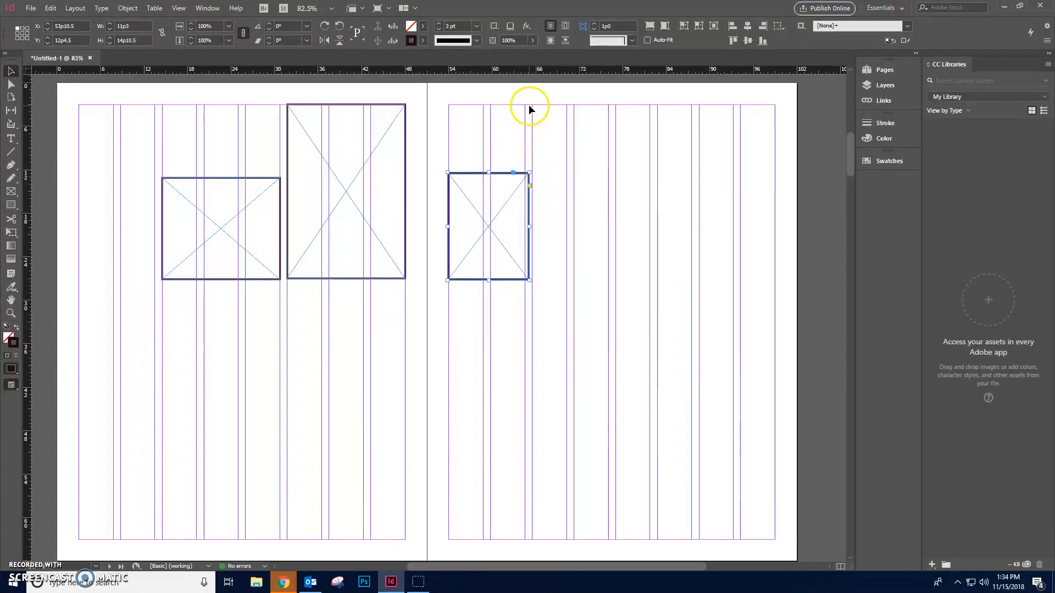
left_click(528, 157)
left_click(506, 175)
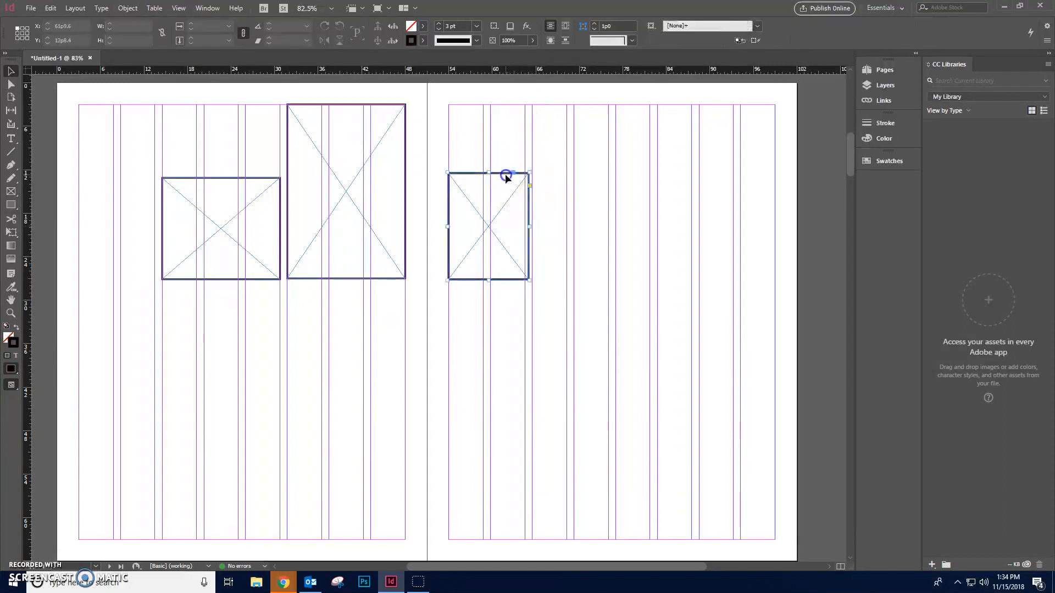
left_click_drag(529, 226, 525, 226)
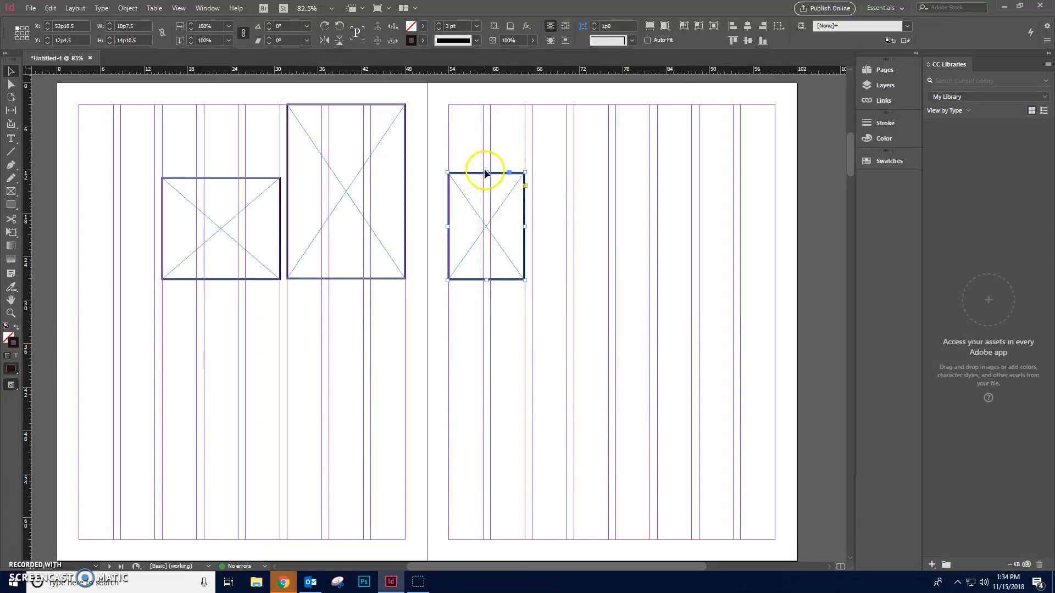
left_click_drag(487, 172, 488, 138)
left_click_drag(448, 210, 449, 210)
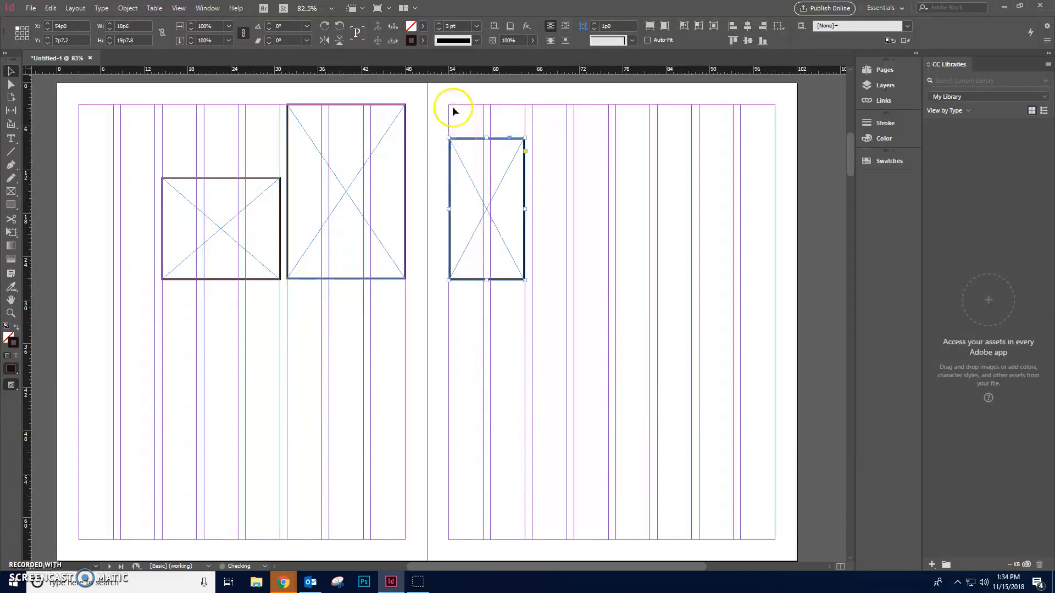
Set the facing page's frame height to 20p and deselect it
mouse_move(487, 280)
left_mouse_down()
mouse_move(483, 260)
mouse_move(483, 282)
left_mouse_up()
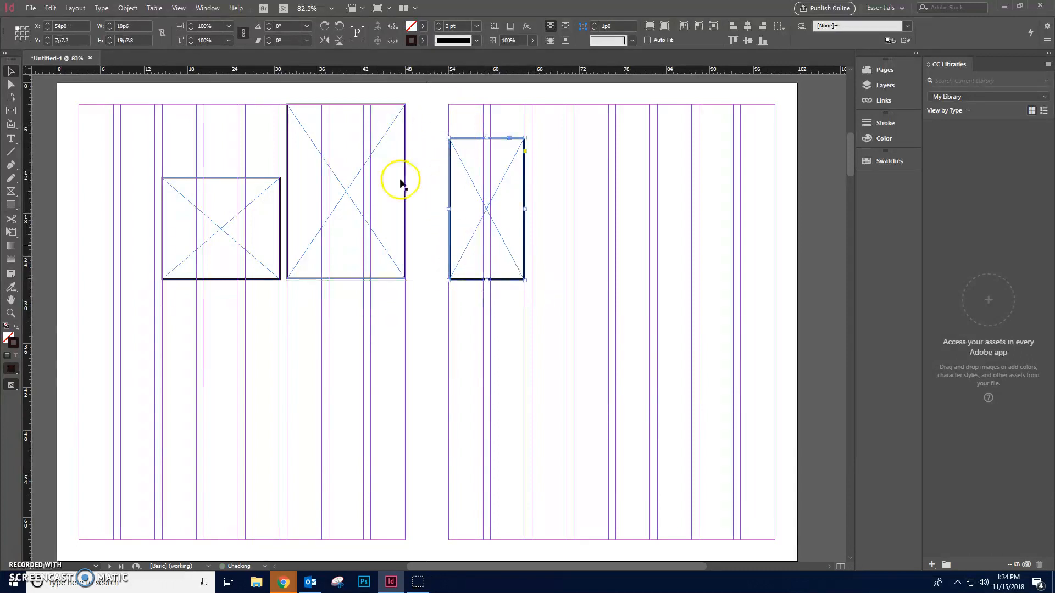
left_click(110, 42)
type("20")
key("Return")
mouse_move(476, 208)
left_mouse_down()
mouse_move(476, 196)
mouse_move(473, 205)
left_mouse_up()
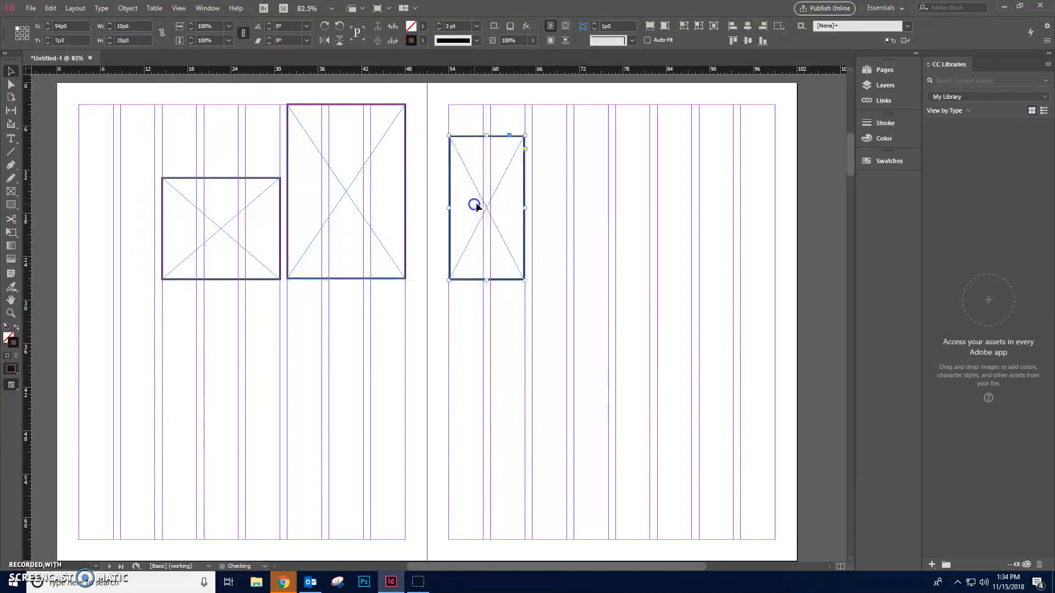
left_click(608, 245)
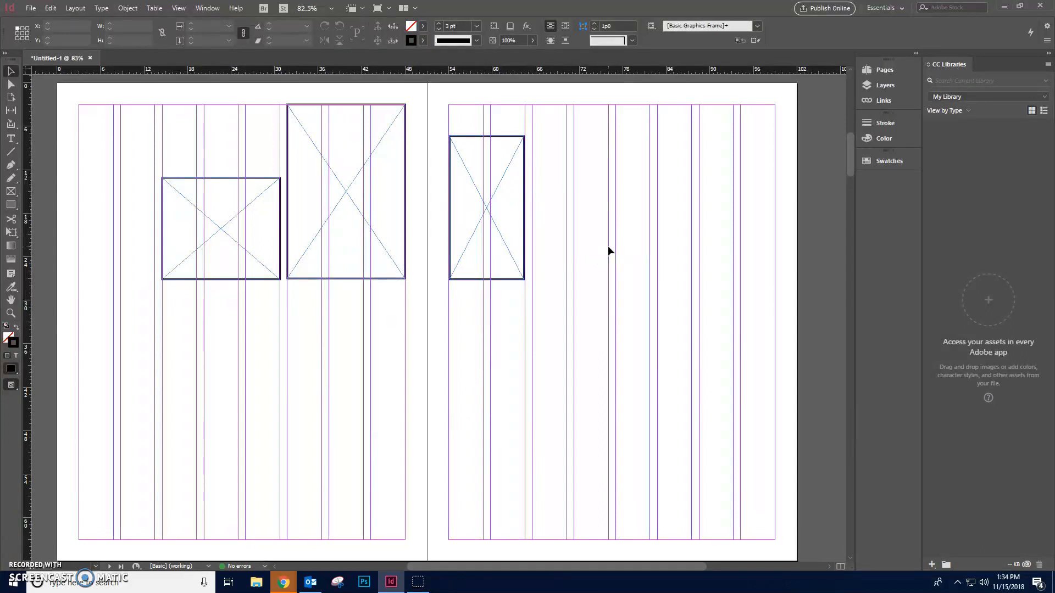
left_click(510, 201)
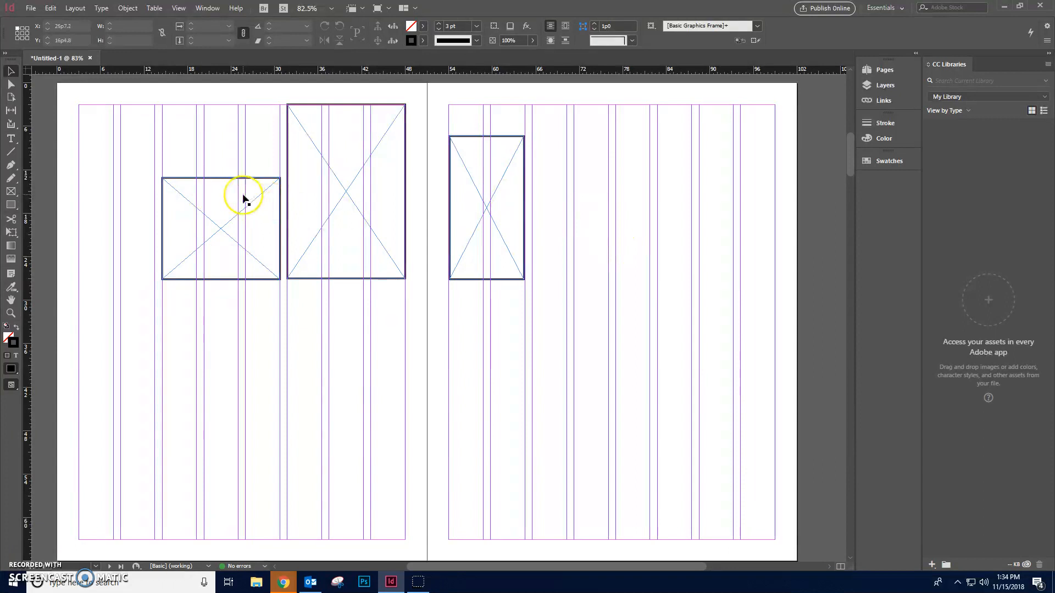
Draw a text frame about 33p6 wide across the facing page's last six columns and enter "Headline Goes Here"
left_click(11, 139)
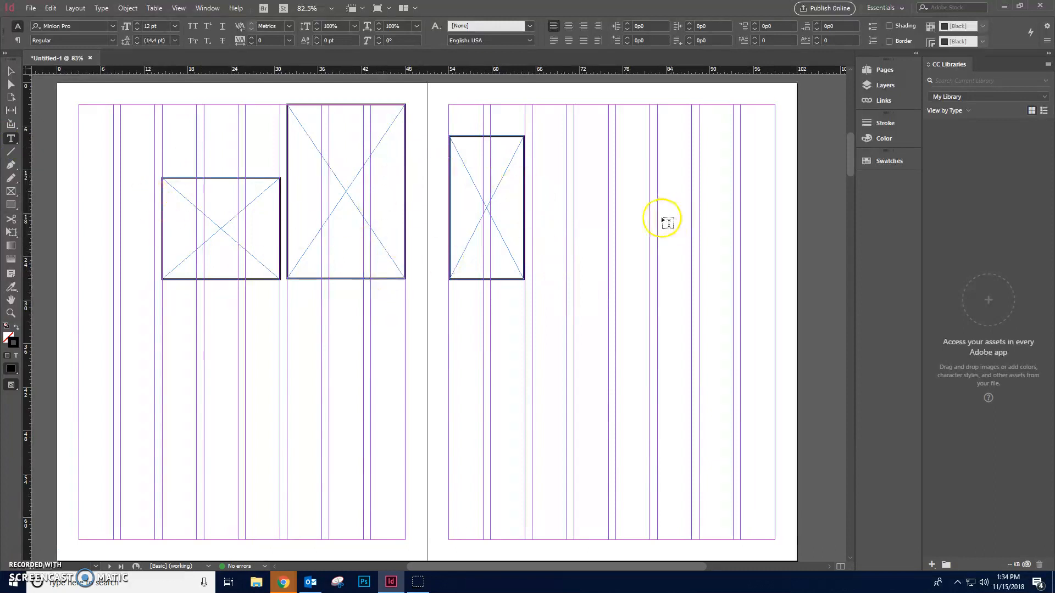
left_click_drag(532, 208, 776, 245)
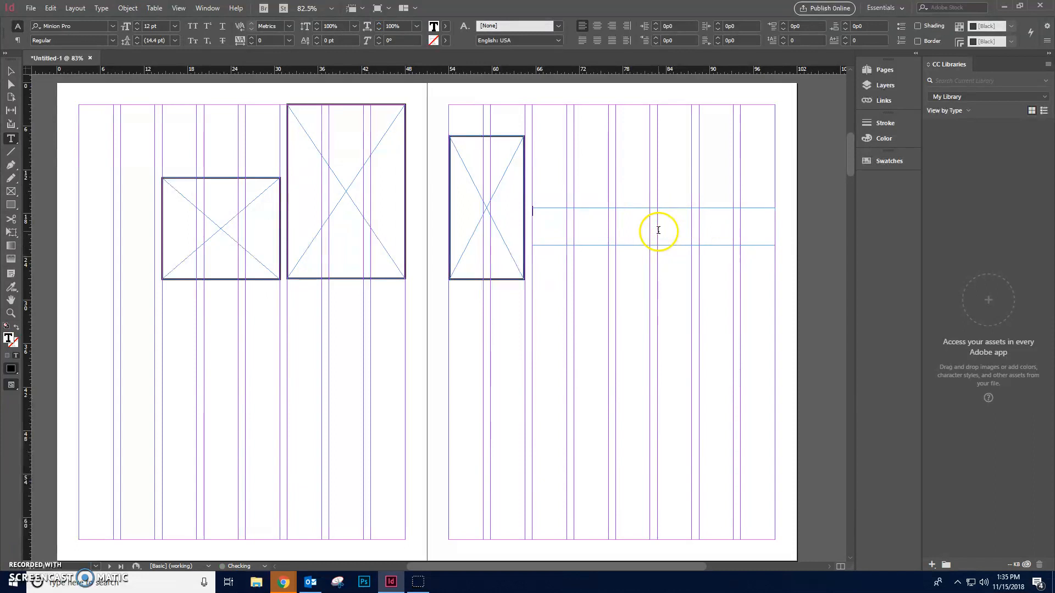
type("Headline Goes Here")
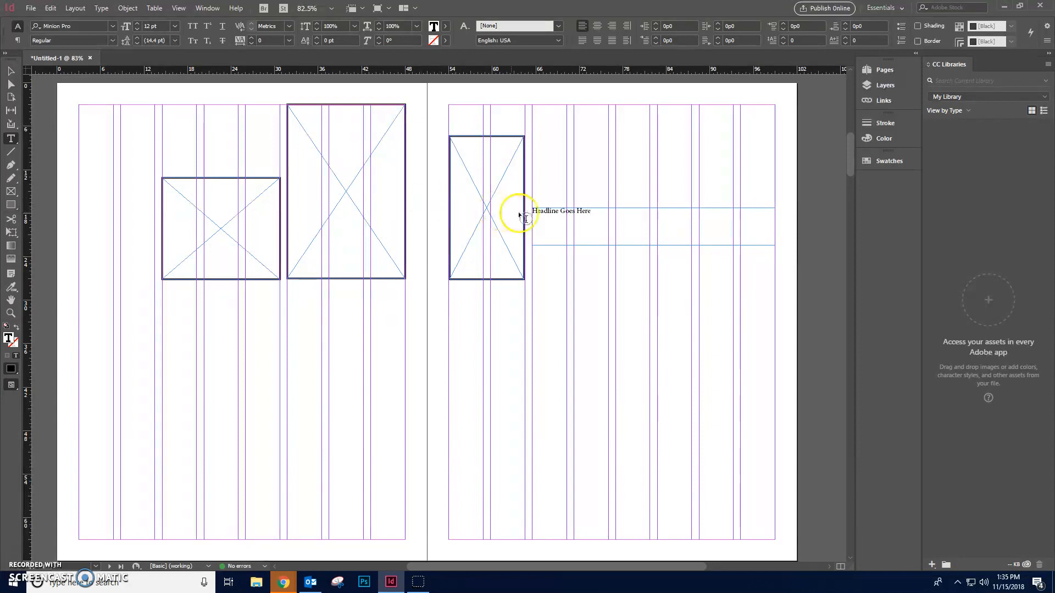
Set the headline text in Arial at 36 pt so that it fits on one line
left_click_drag(552, 211, 504, 278)
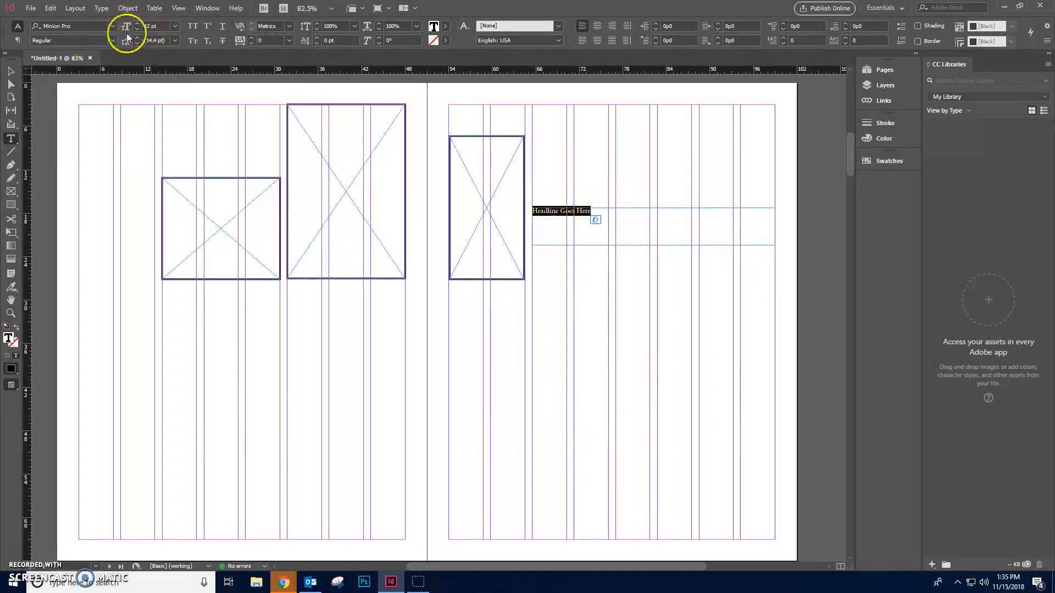
left_click(112, 27)
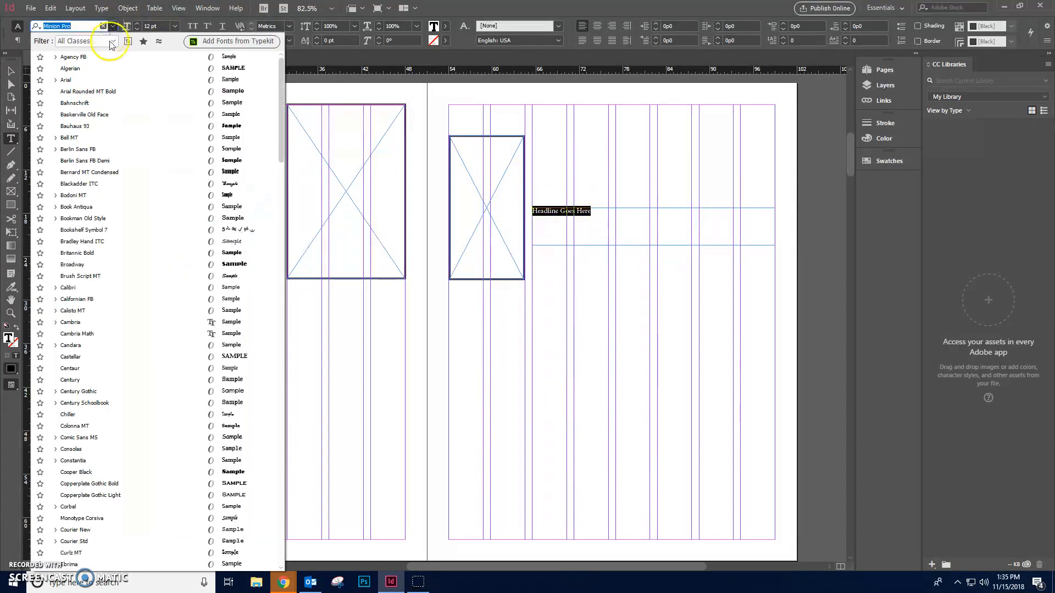
left_click(97, 81)
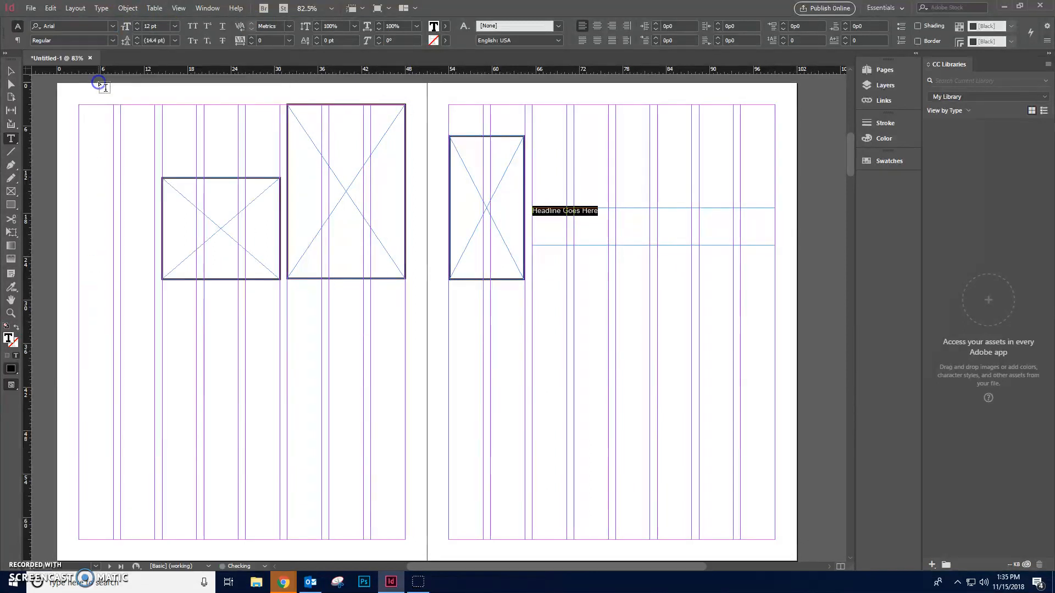
left_click(175, 27)
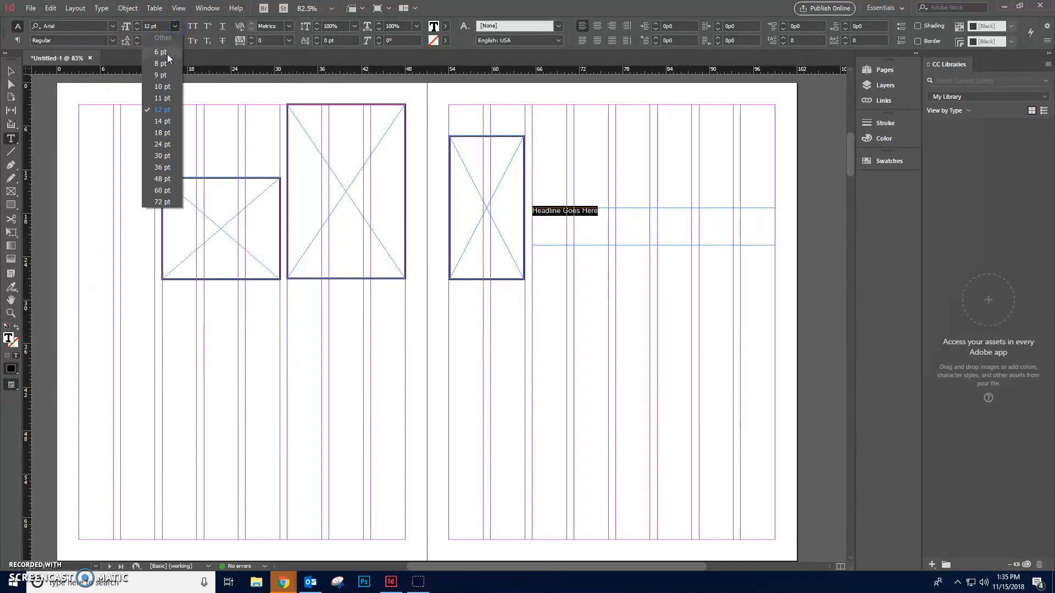
left_click(162, 190)
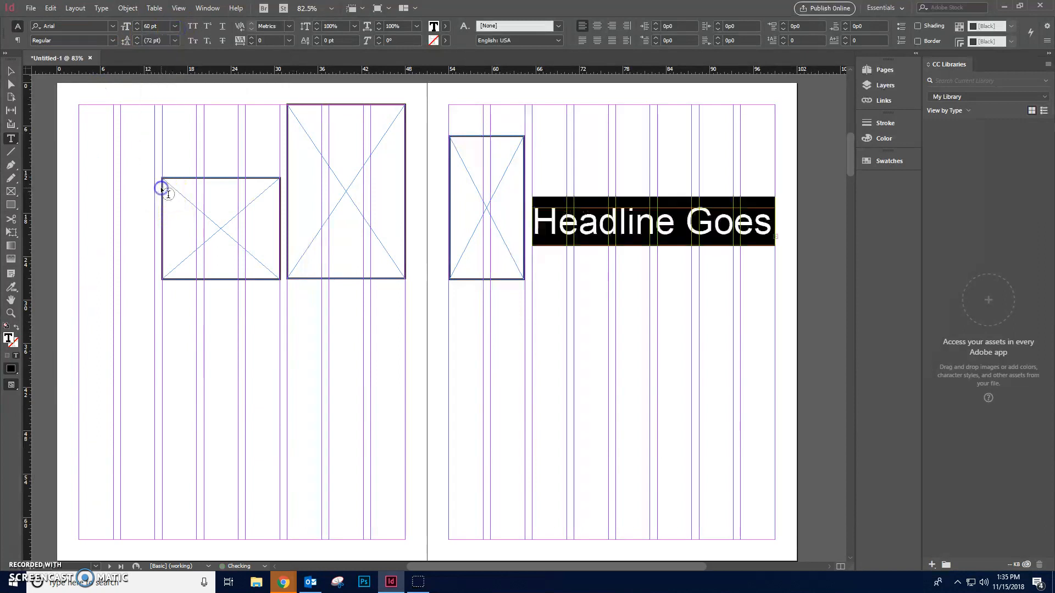
left_click(174, 25)
left_click(163, 179)
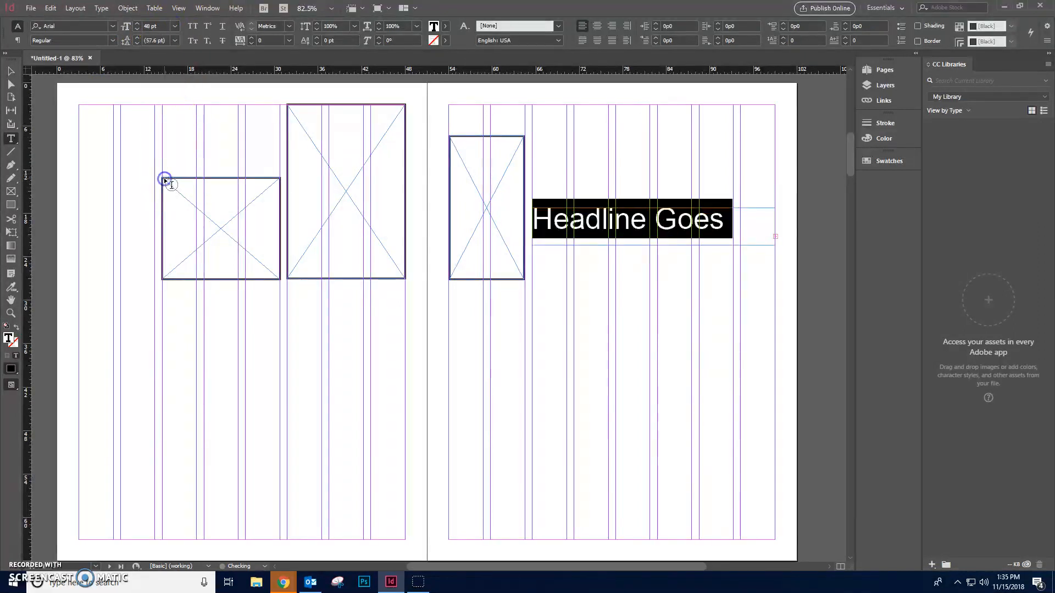
left_click(174, 26)
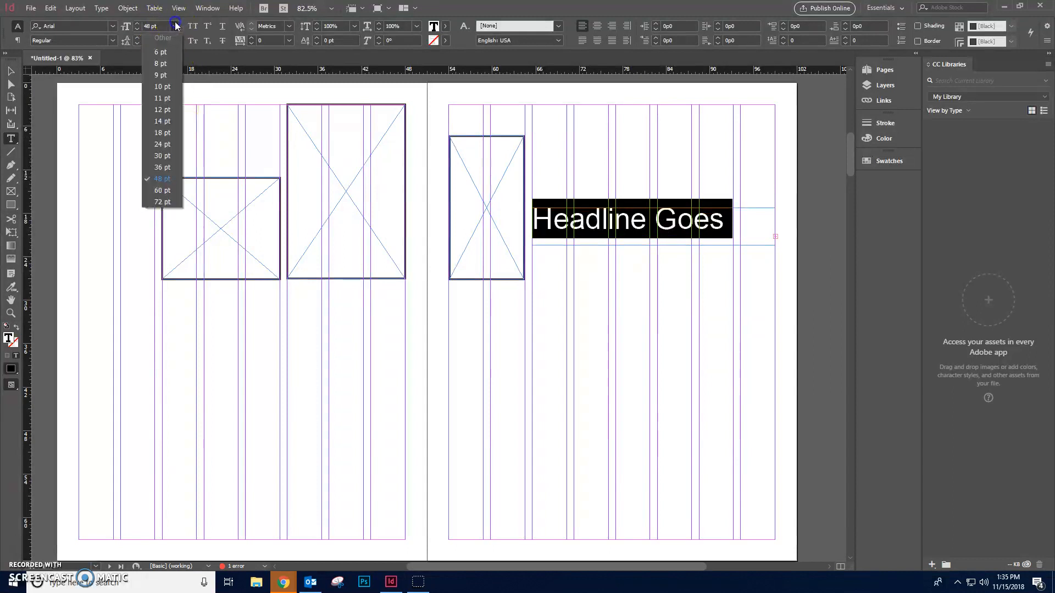
left_click(156, 166)
left_click(735, 224)
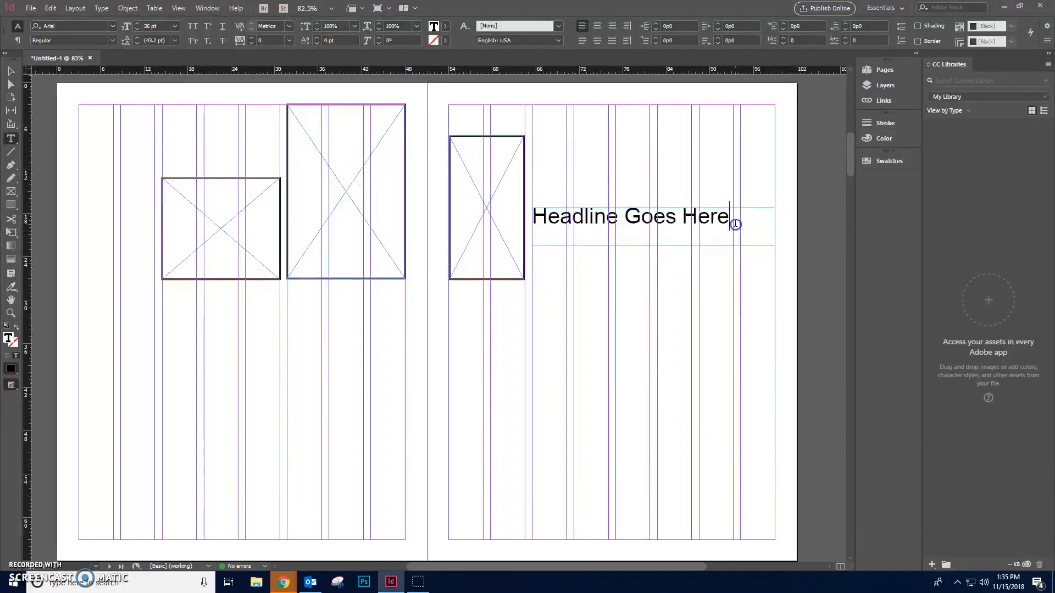
Make the whole headline bold and deselect the text
left_click_drag(723, 218, 280, 104)
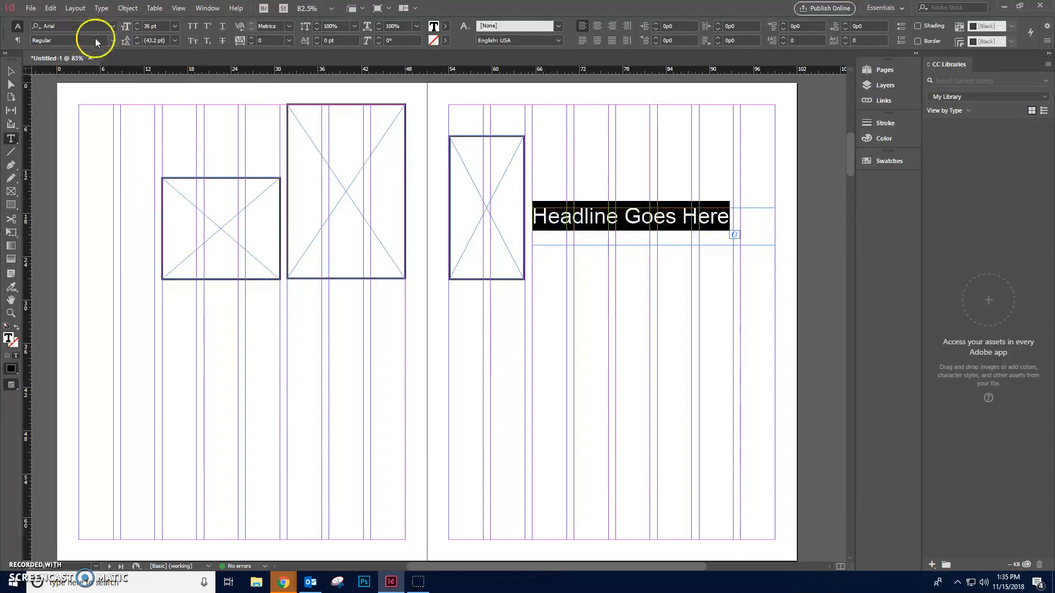
left_click(112, 40)
left_click(51, 110)
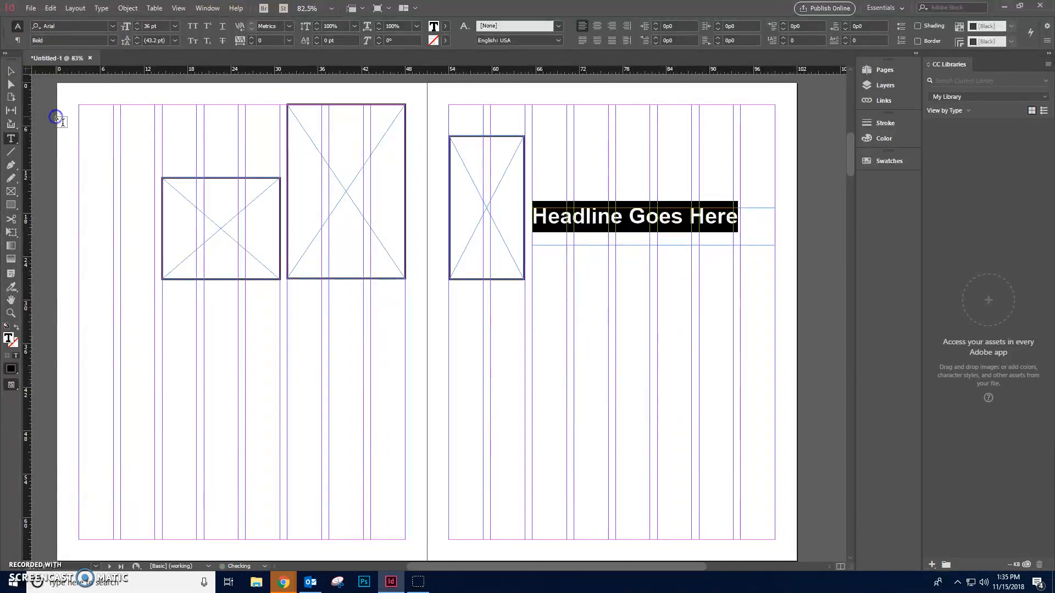
left_click(608, 189)
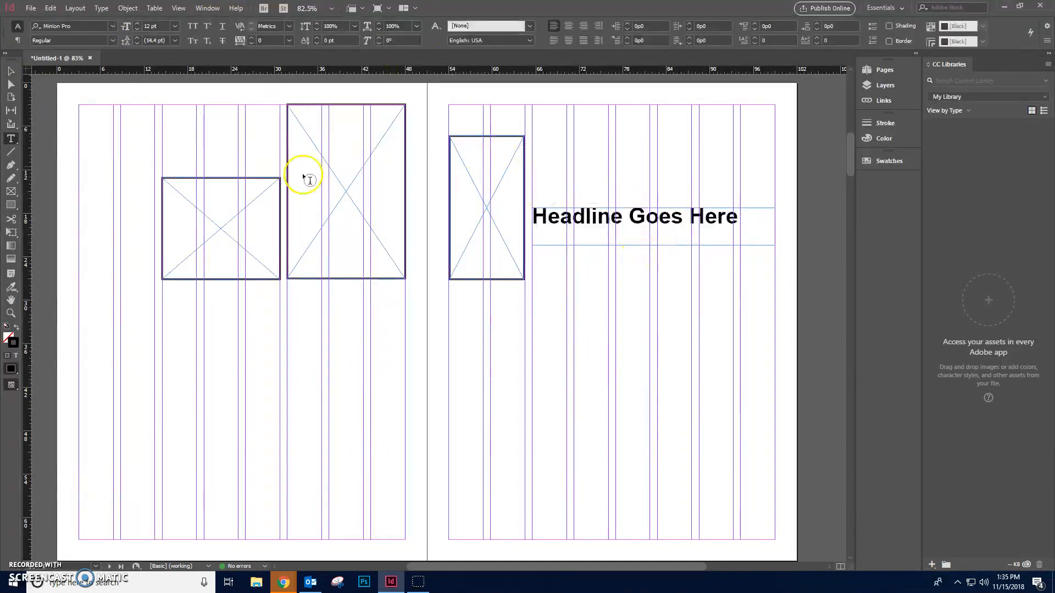
Shorten the headline's text frame to about 2p10.5 high and move it down to about Y 20p8.4
left_click(21, 73)
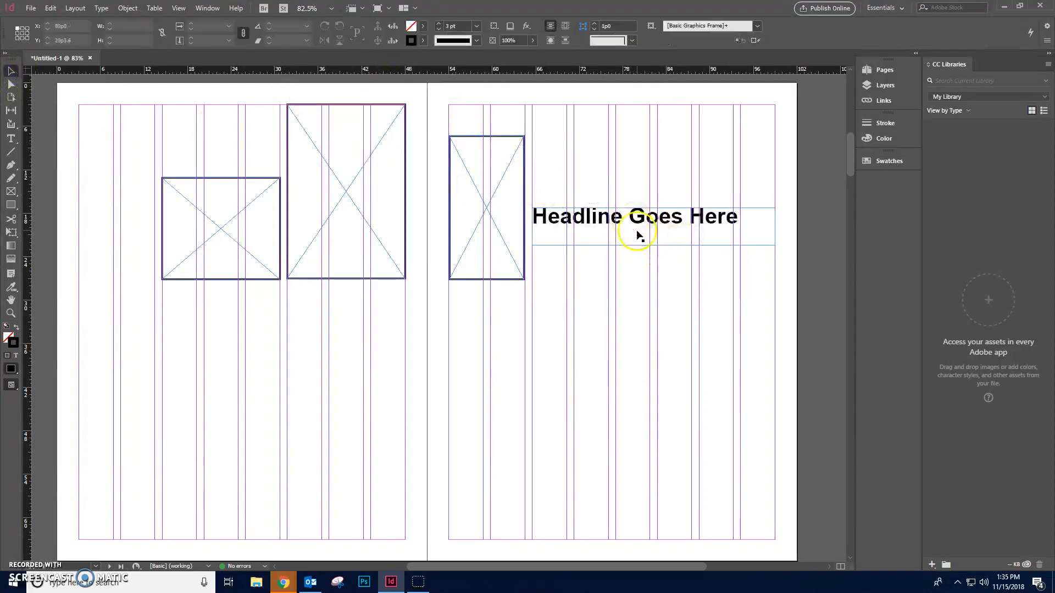
left_click_drag(632, 222, 641, 245)
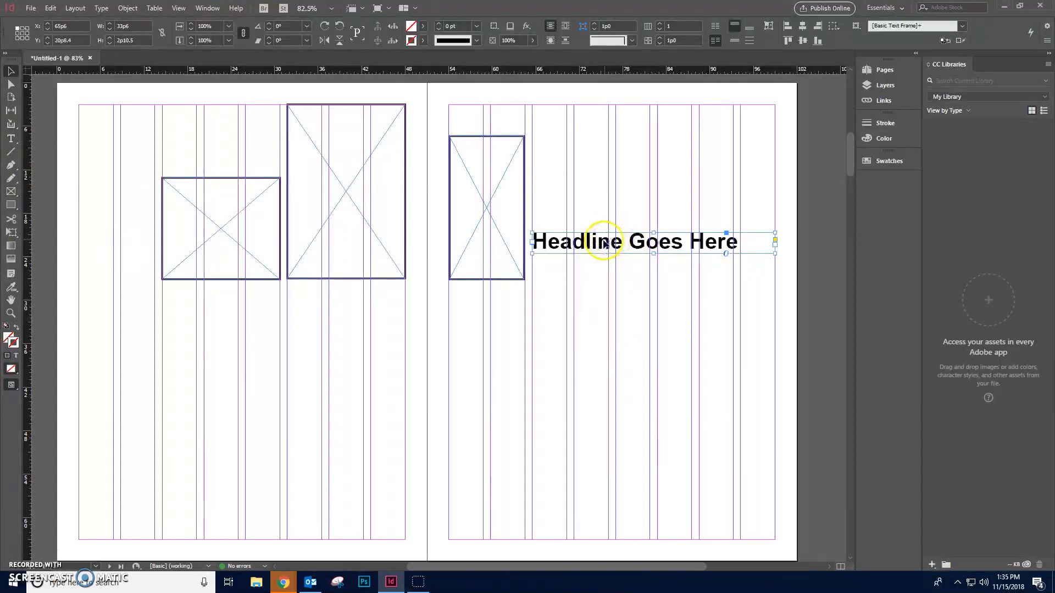
Duplicate the headline's text frame by copy and paste, and place the copy directly below the original at X 65p6, Y 24p4.5
left_click(51, 8)
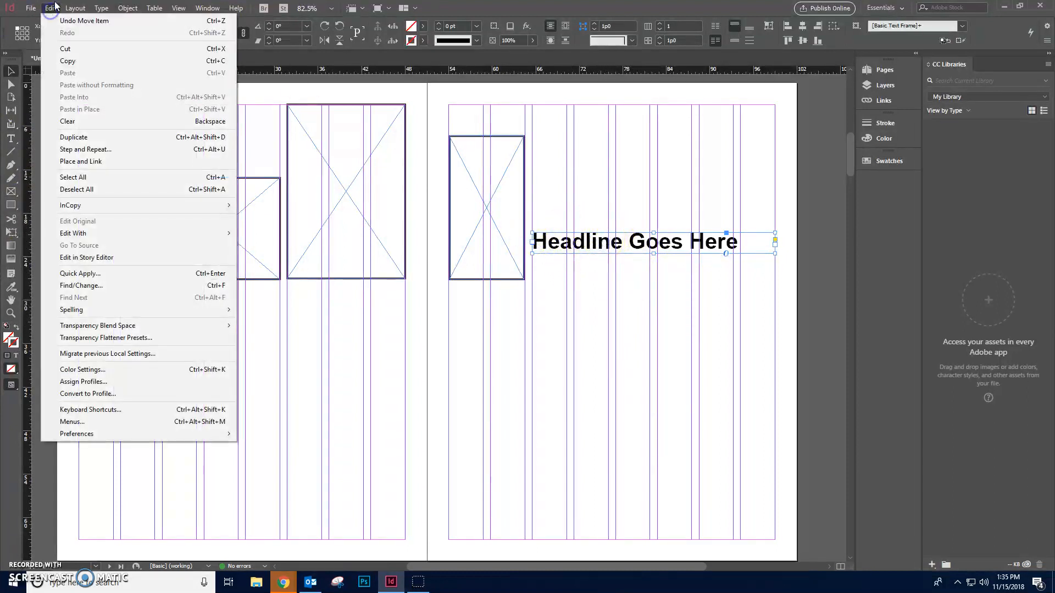
left_click(75, 57)
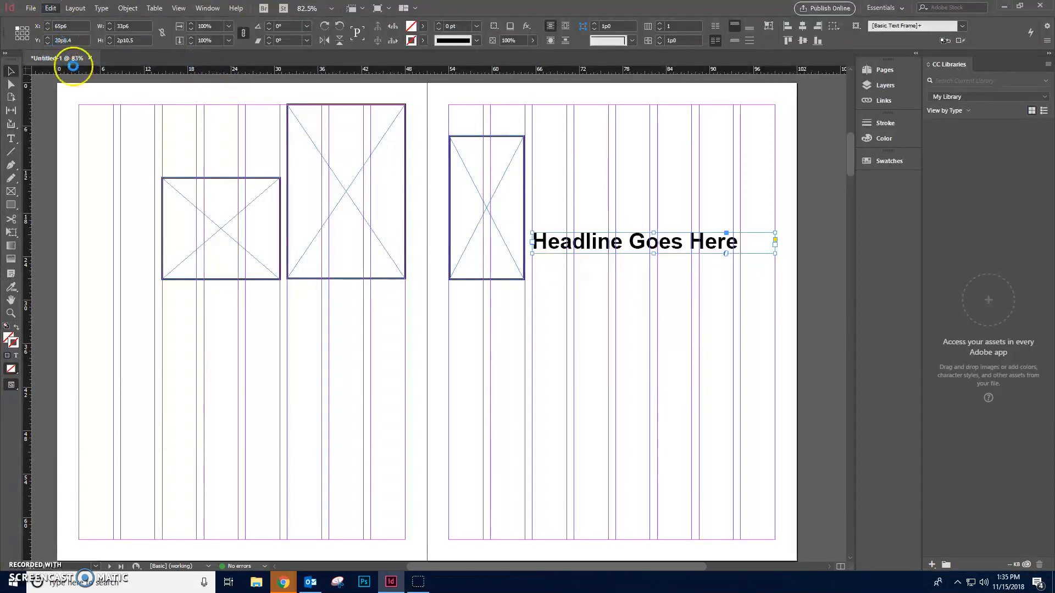
left_click(50, 8)
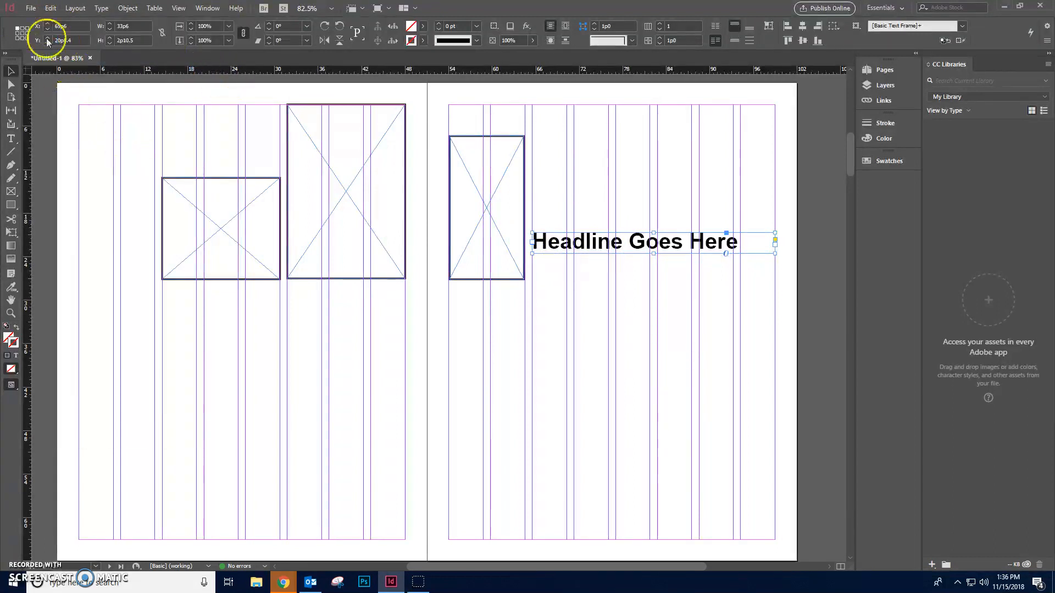
left_click(68, 73)
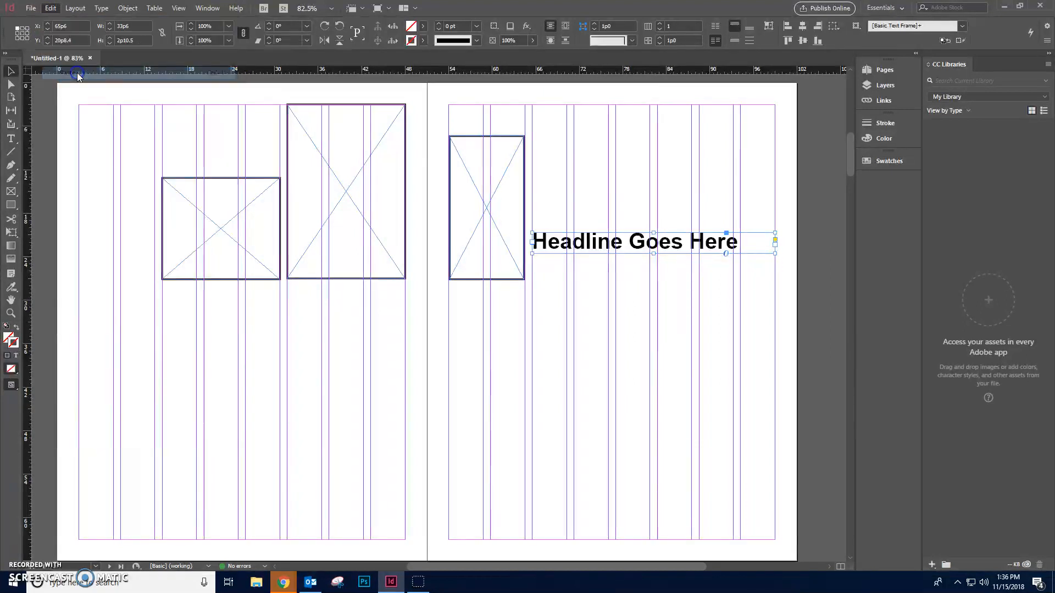
left_click_drag(444, 324, 603, 277)
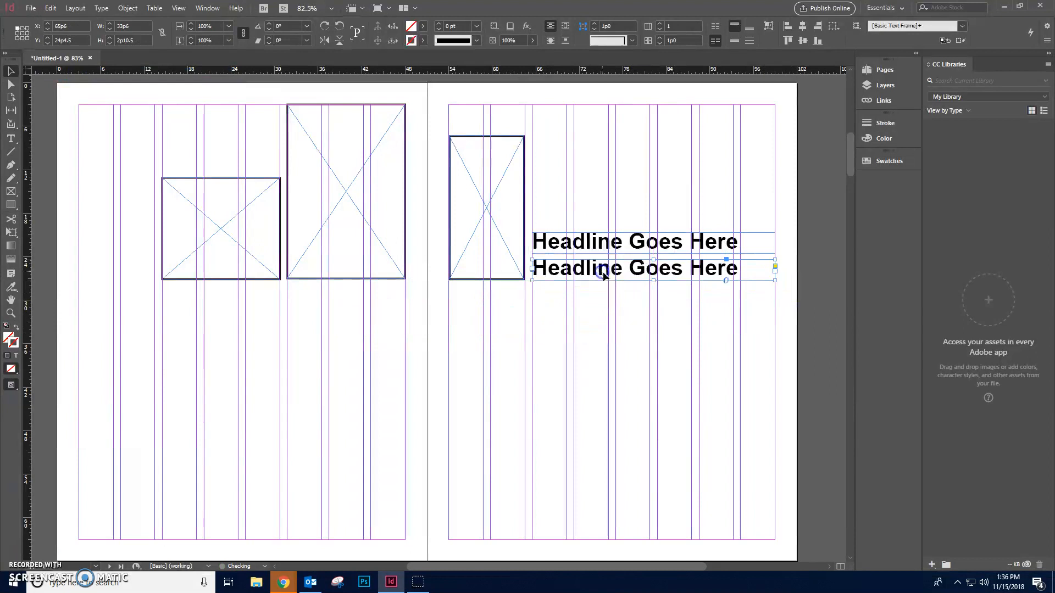
Insert "Sub" before the copied text so that it reads "Sub Headline Goes Here"
double_click(642, 274)
left_click_drag(742, 269, 541, 267)
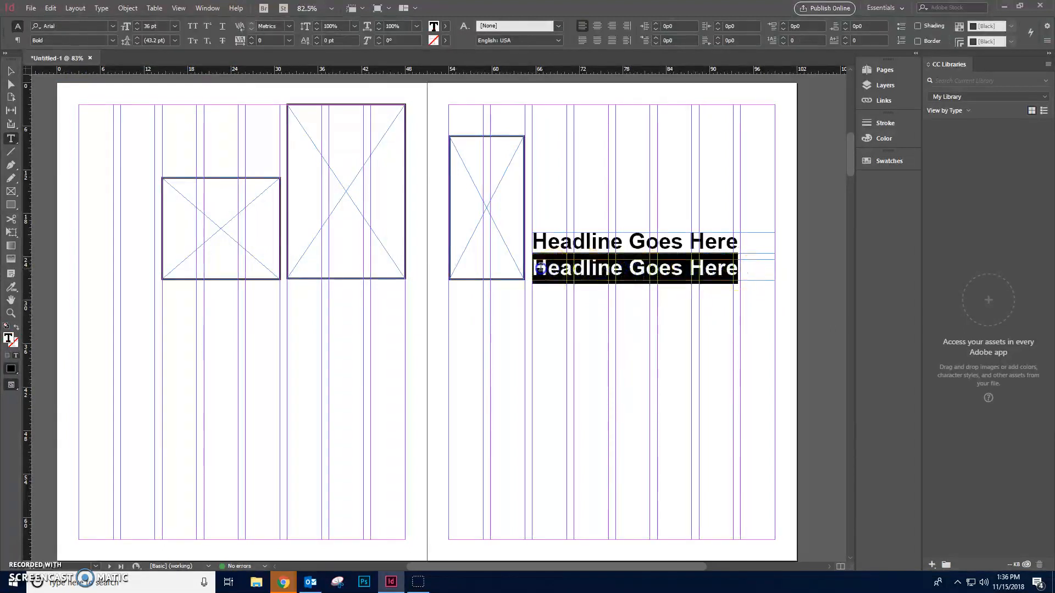
key("Left")
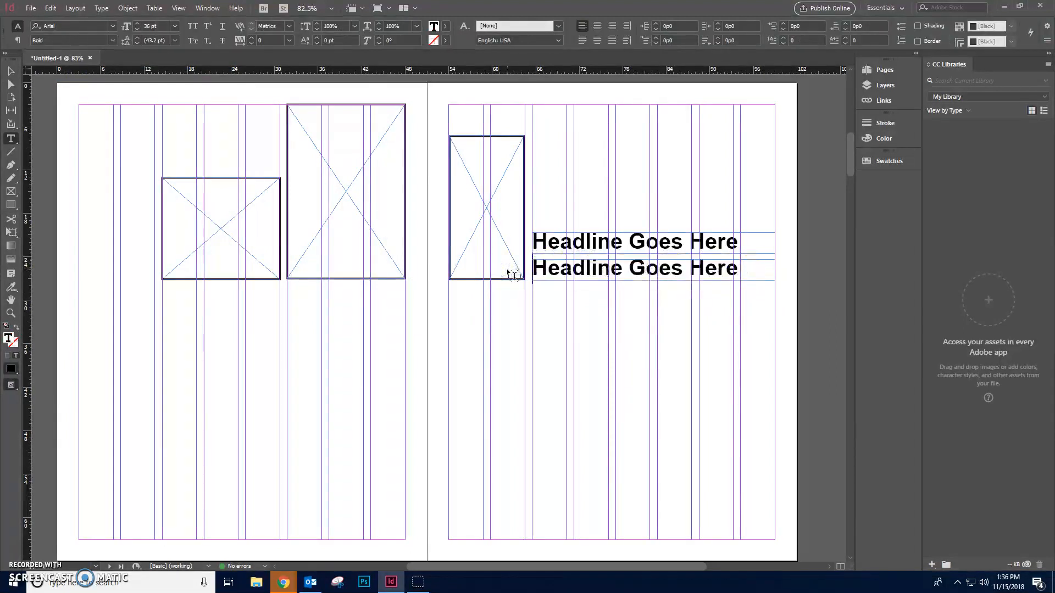
type("Sub")
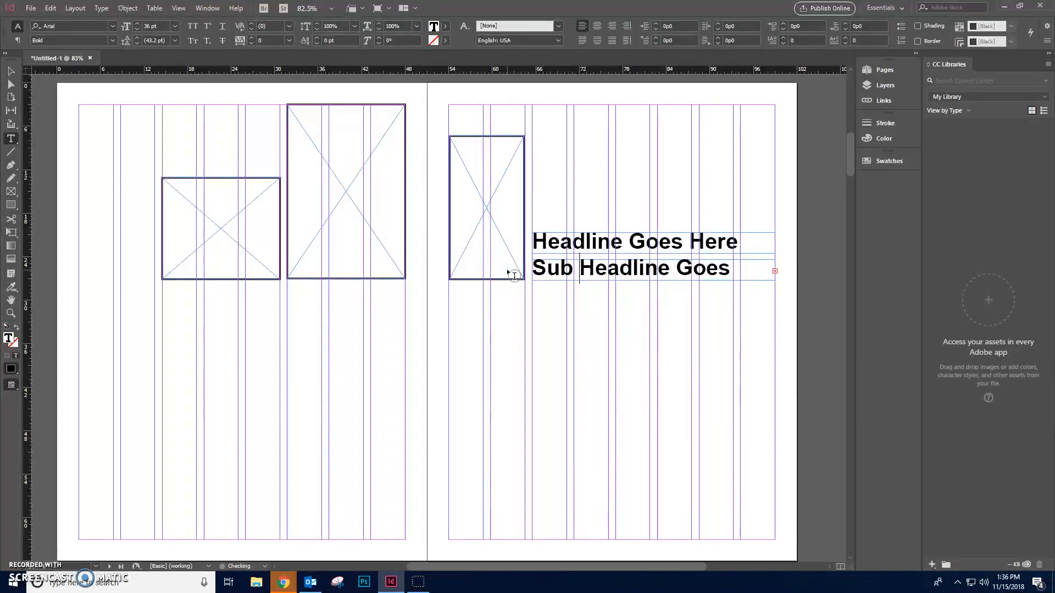
Extend the sub headline's frame downward to about 6p11 high to reveal its overset text
left_click(775, 272)
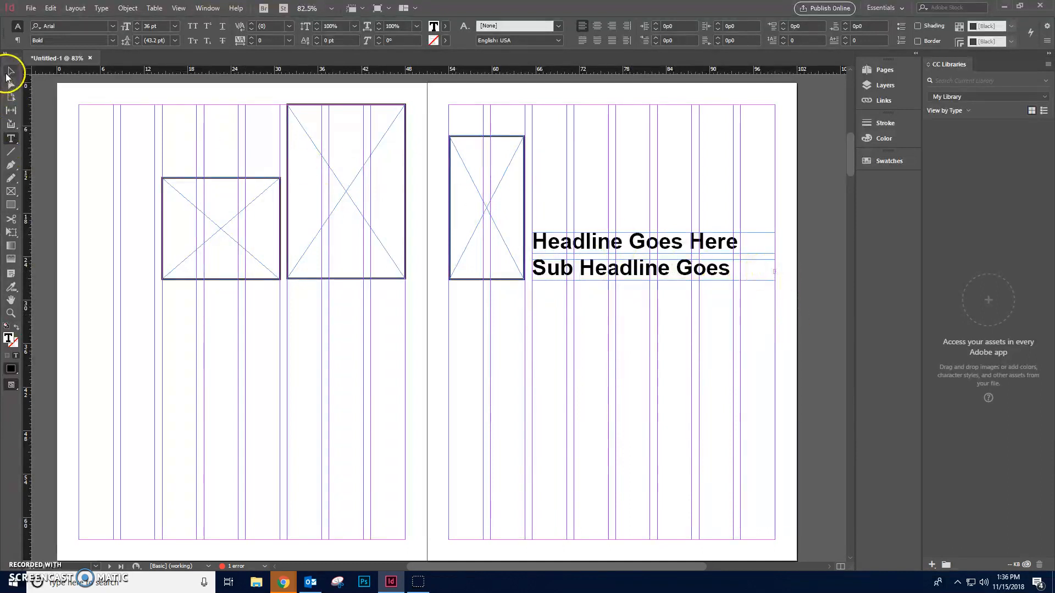
left_click(11, 71)
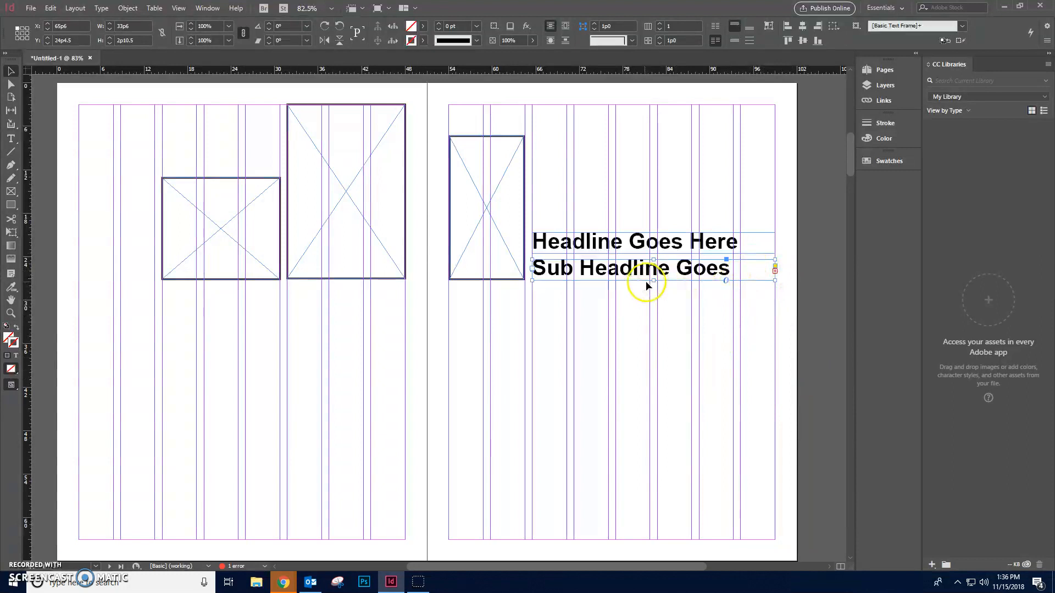
left_click_drag(654, 281, 660, 310)
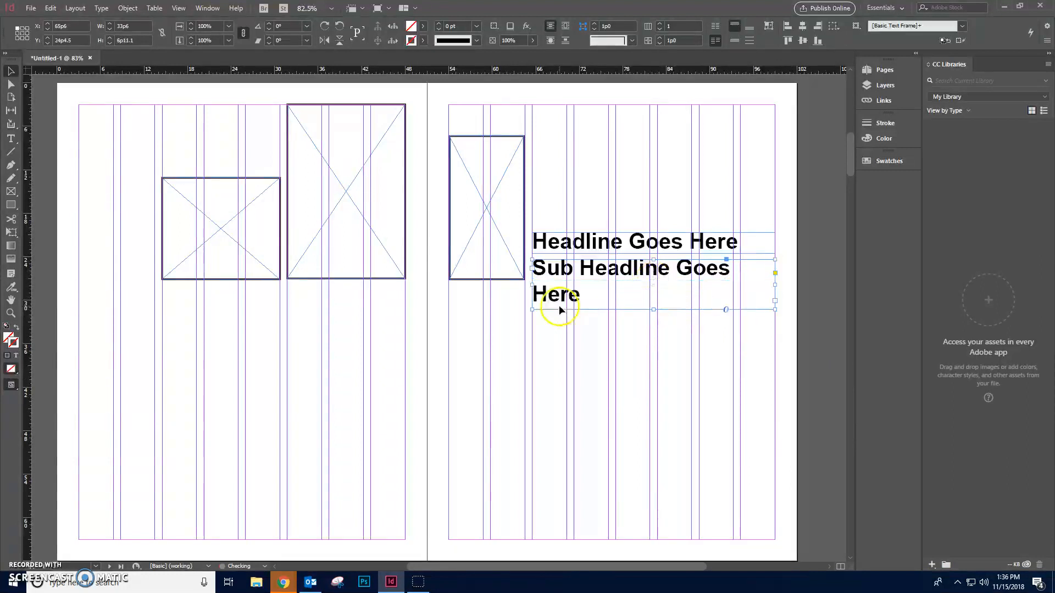
Reduce the sub headline's text size to 18 pt
double_click(589, 295)
left_click_drag(596, 299, 532, 265)
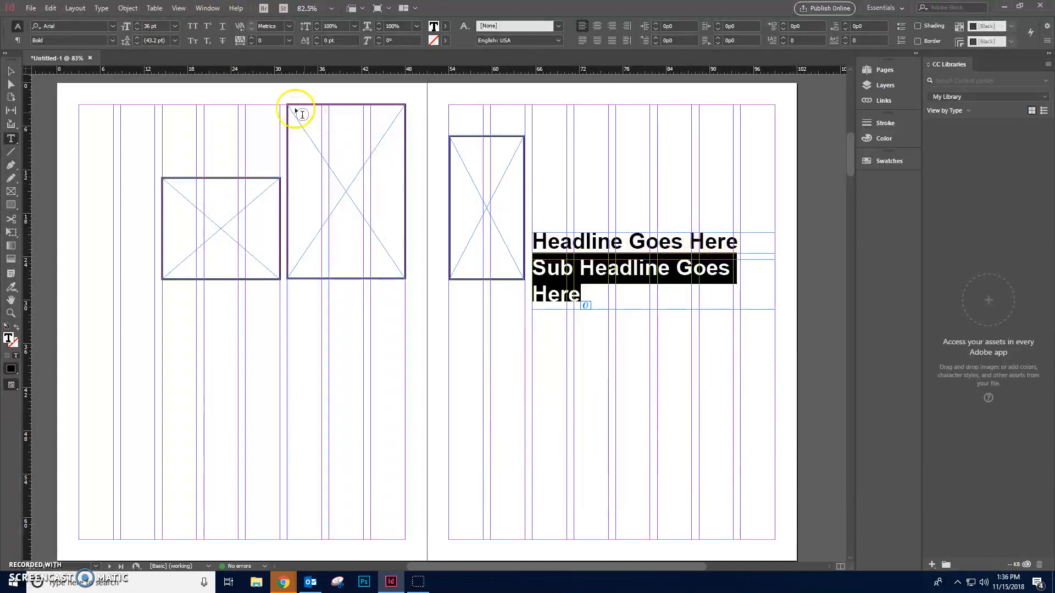
left_click(175, 26)
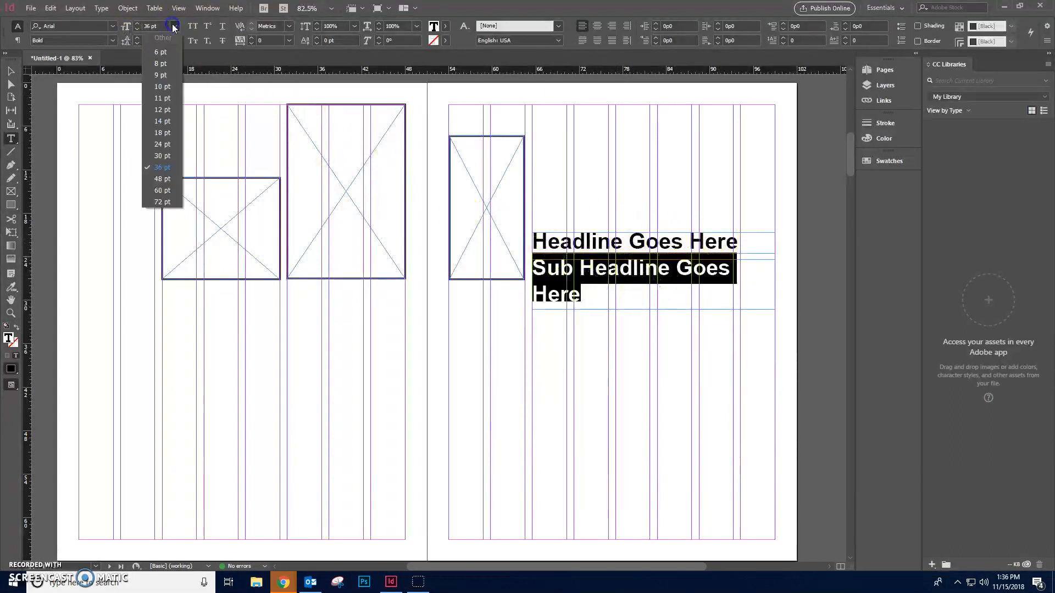
left_click(179, 133)
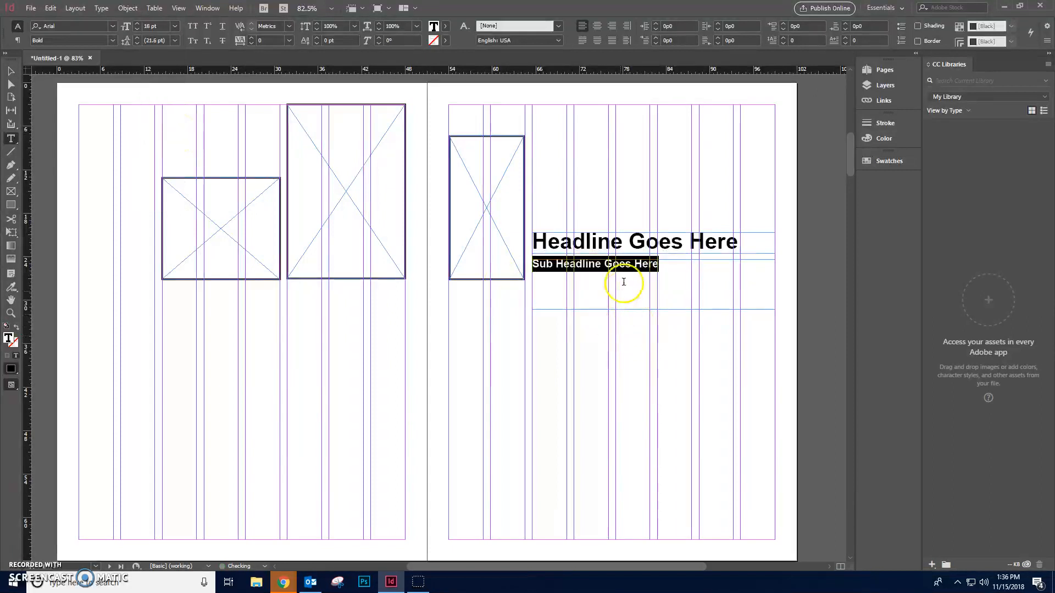
left_click(662, 275)
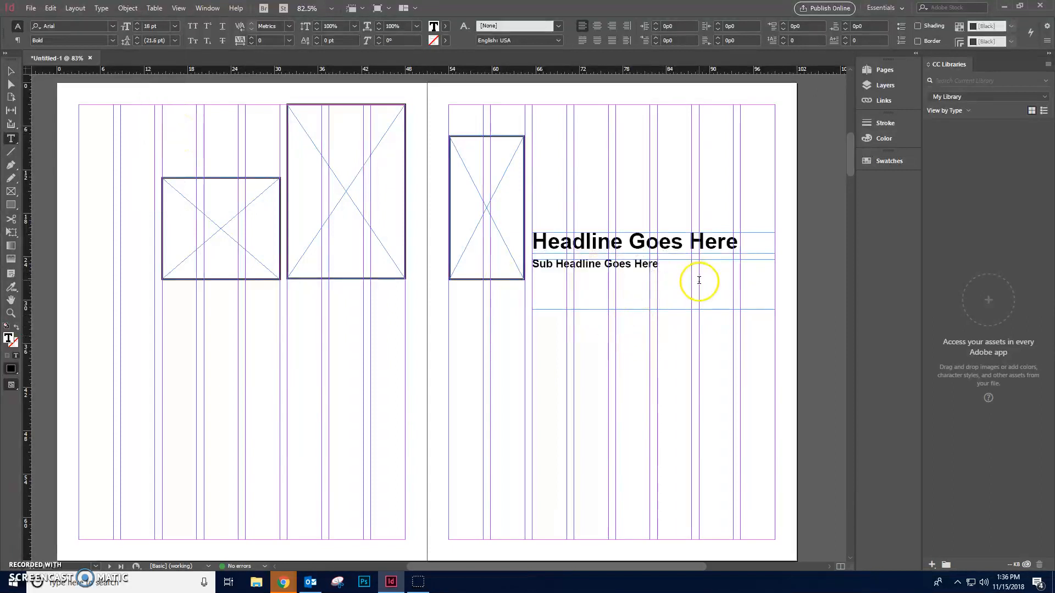
Shorten the sub headline's frame so its bottom edge aligns with the neighbouring image frame, and deselect it
left_click(10, 71)
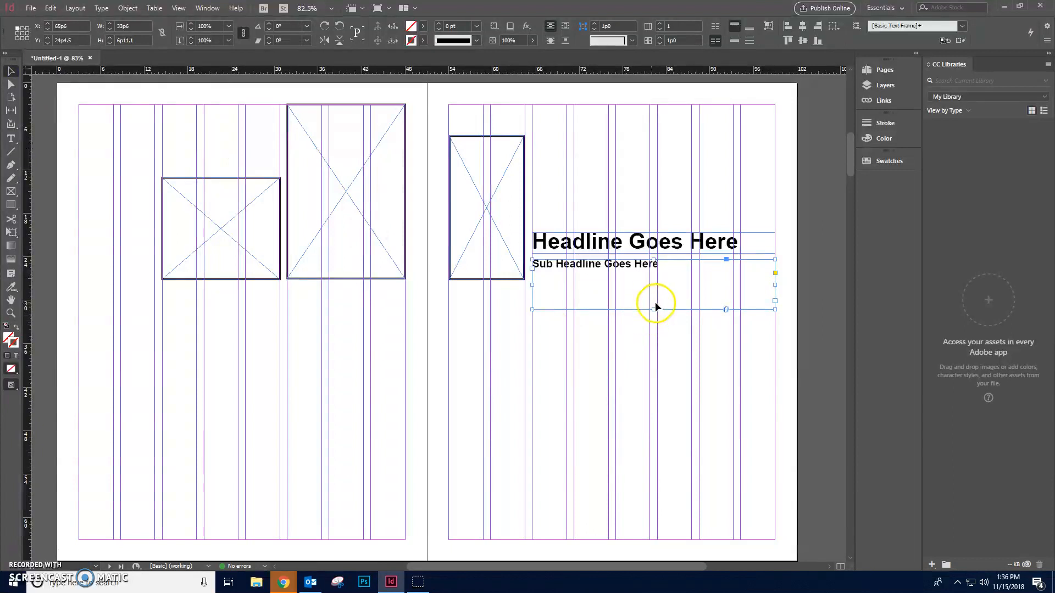
left_click_drag(653, 309, 649, 279)
left_click(759, 303)
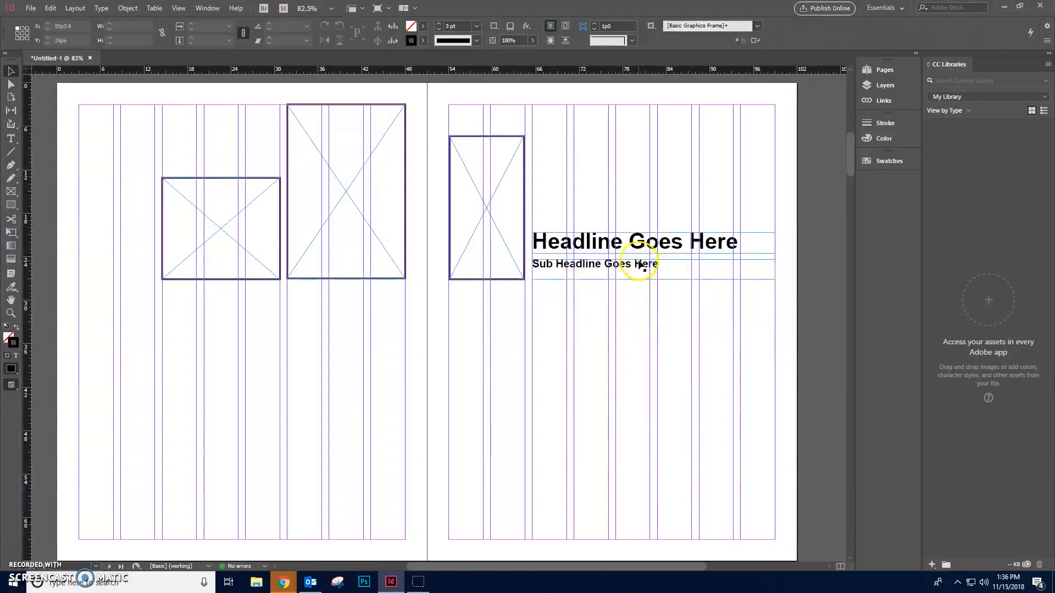
left_click_drag(616, 263, 606, 264)
left_click(637, 326)
left_click(558, 284)
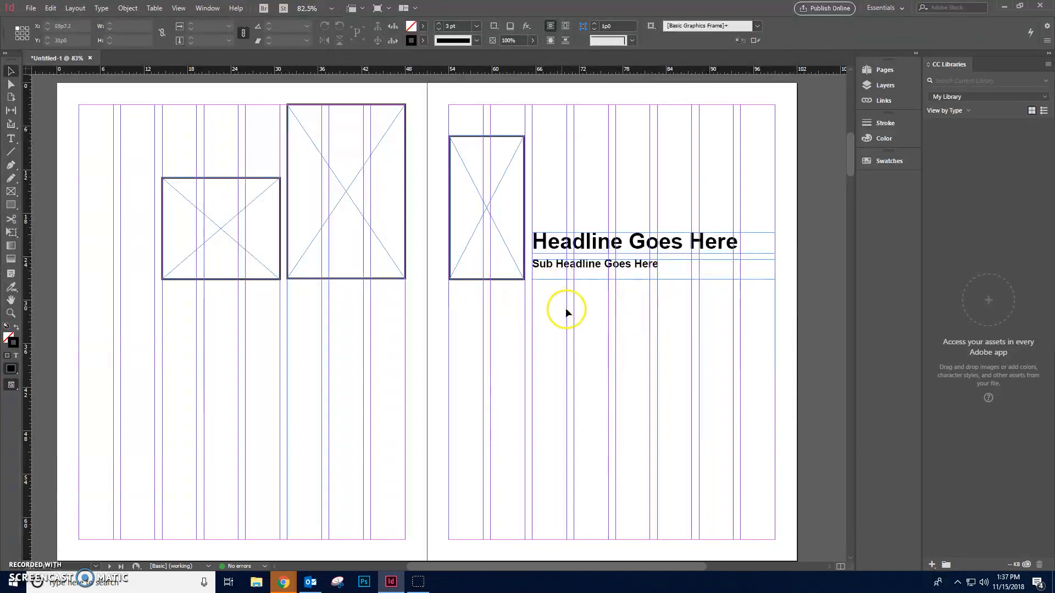